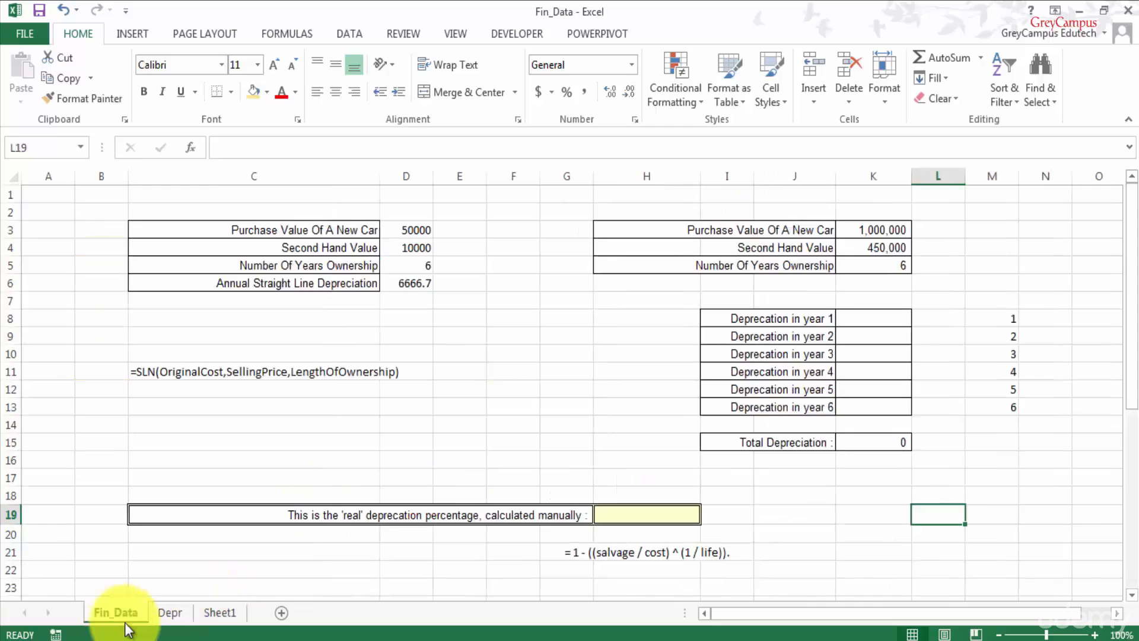
pyautogui.click(168, 623)
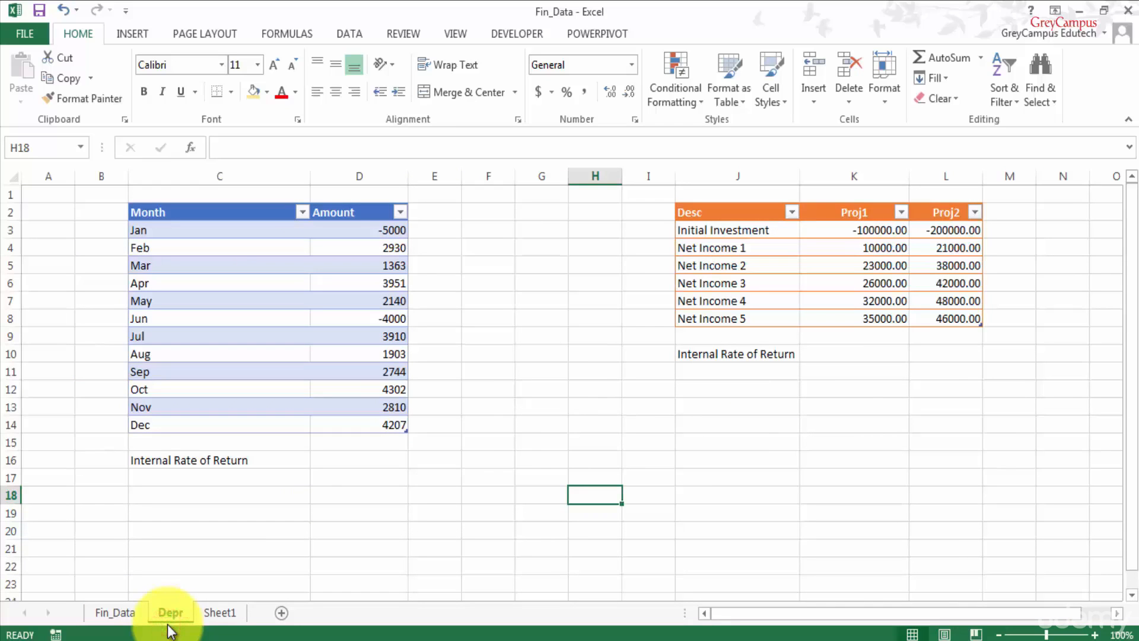
pyautogui.click(126, 614)
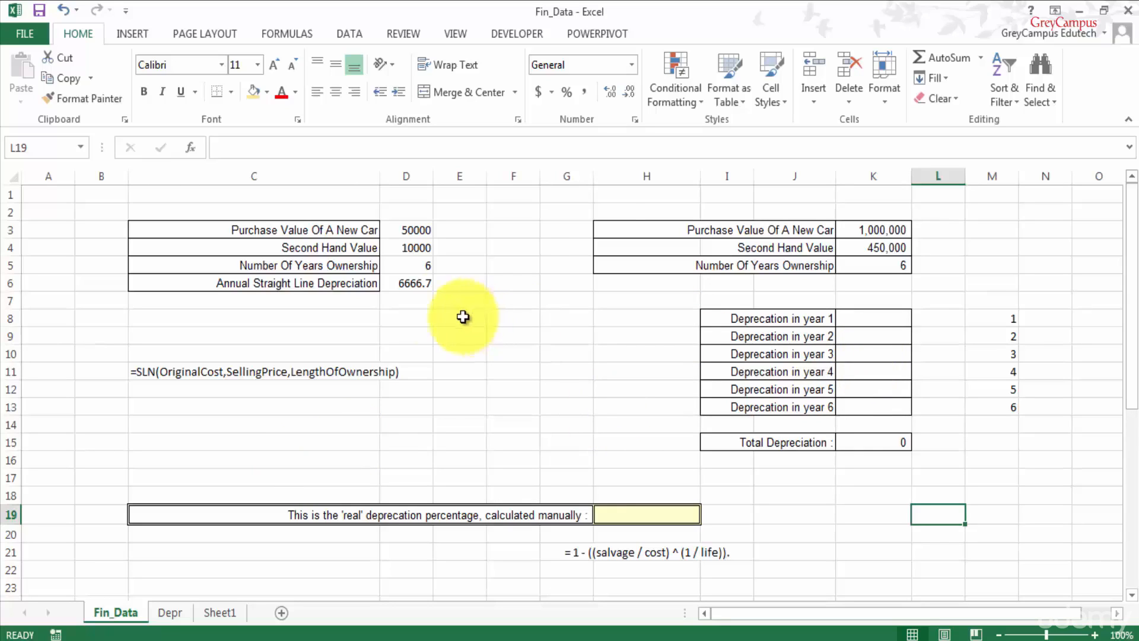
# - Clear the purchase value, second hand value, ownership years and straight line depreciation in cells D3:D6 of the Fin_Data sheet
pyautogui.click(425, 233)
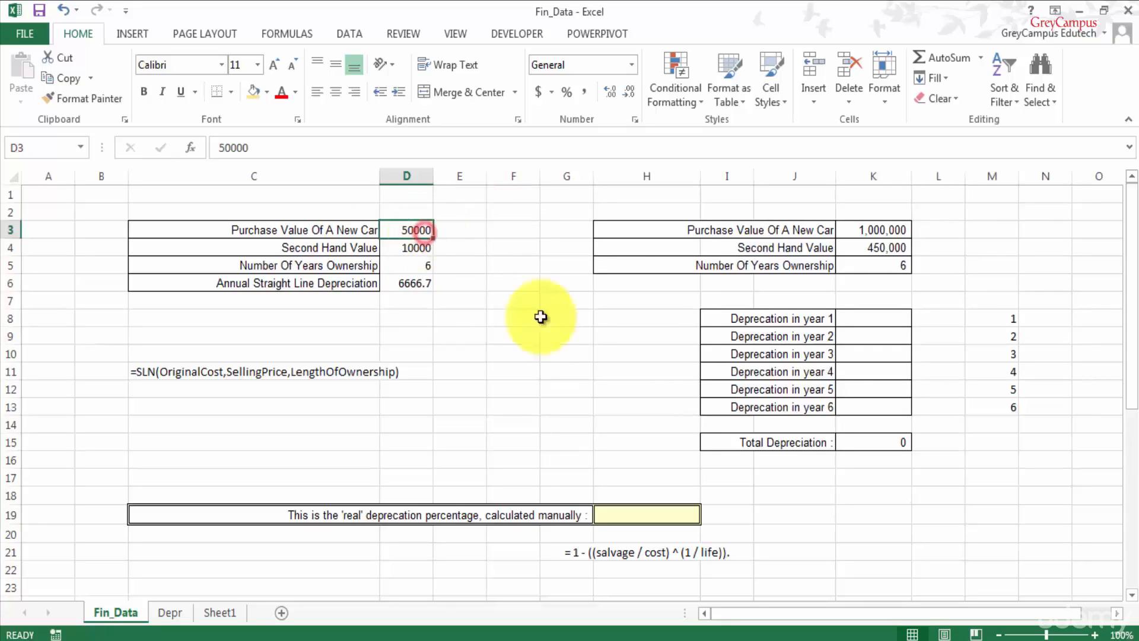
pyautogui.keyDown('shift'); pyautogui.click(420, 284); pyautogui.keyUp('shift')
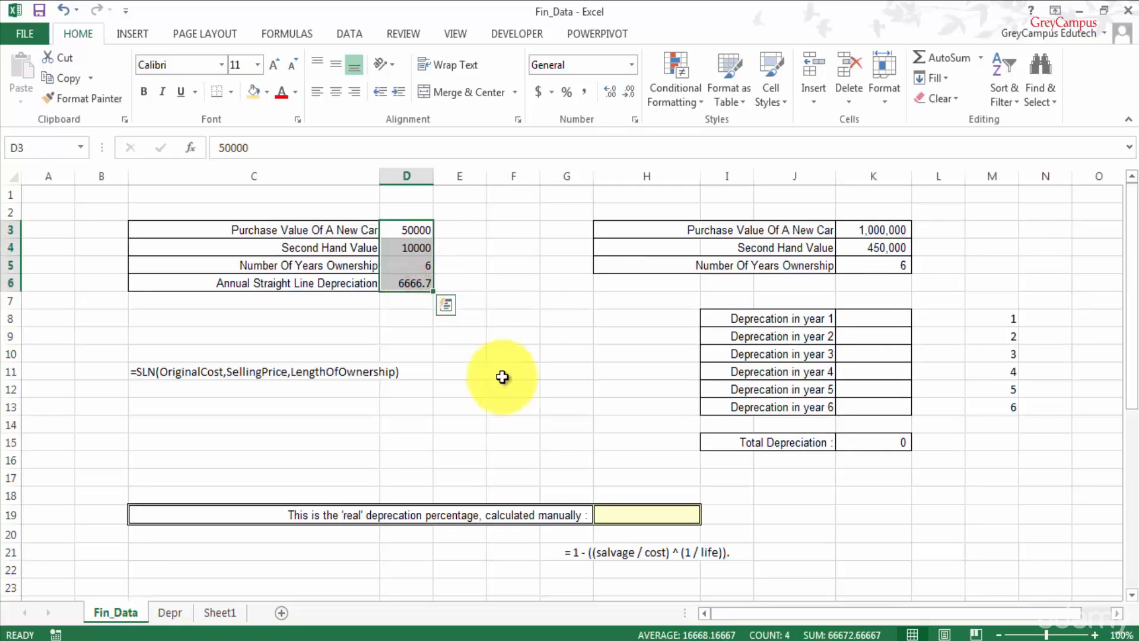
pyautogui.press('Delete')
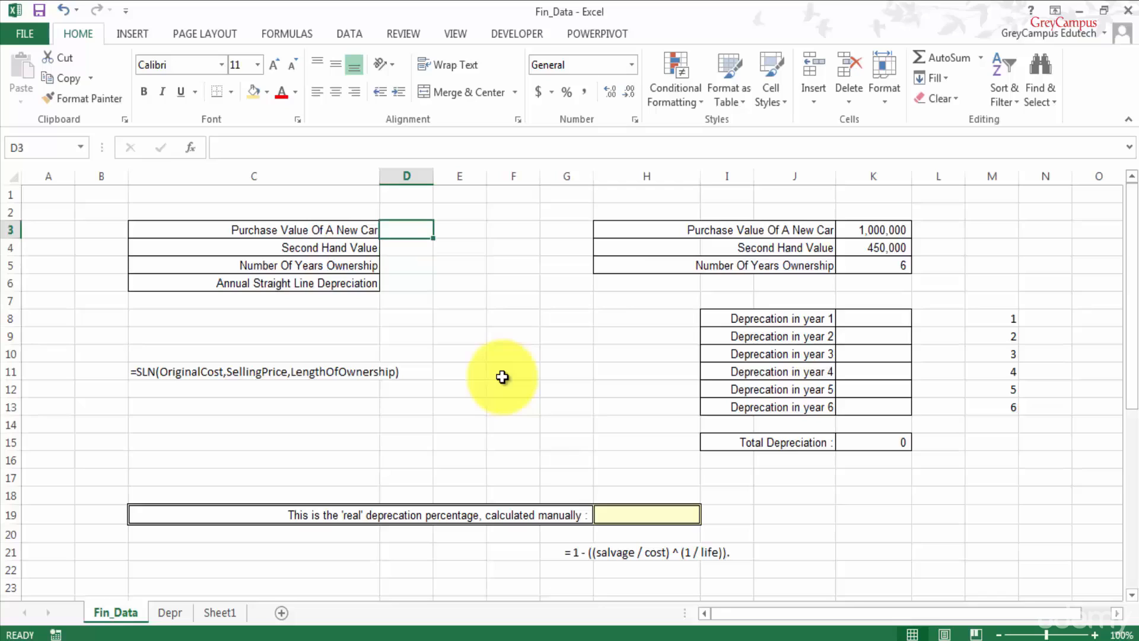
# - Enter a purchase value of 500000 in D3, a second hand value of 250000 in D4 and 8 years of ownership in D5
pyautogui.write('50000')
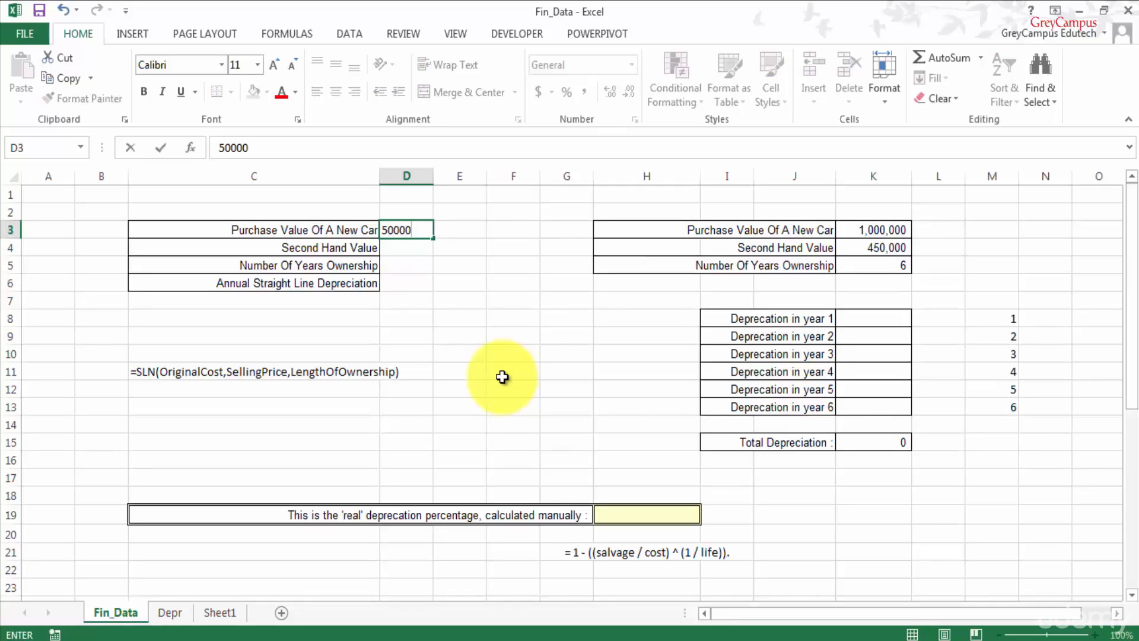
pyautogui.write('0')
pyautogui.press('Return')
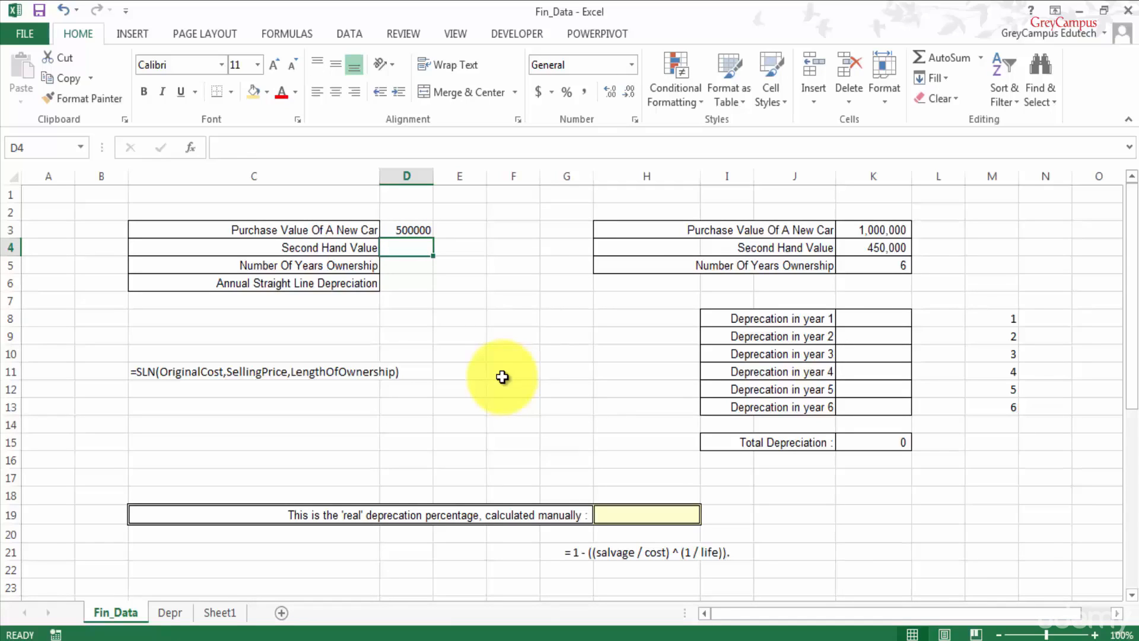
pyautogui.write('2500')
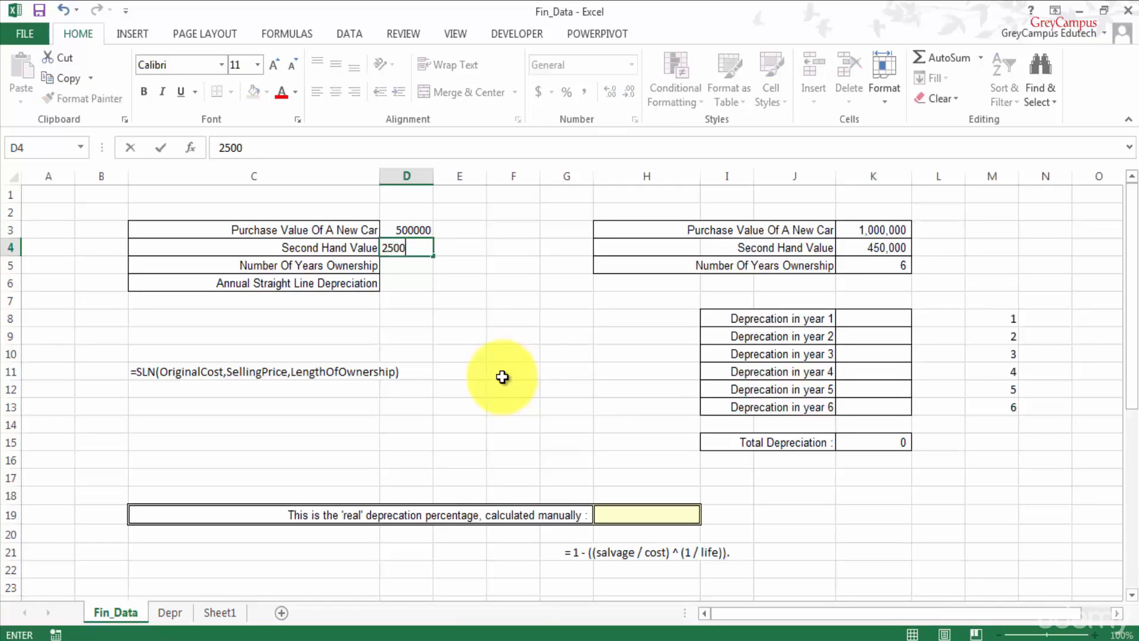
pyautogui.write('00')
pyautogui.press('Return')
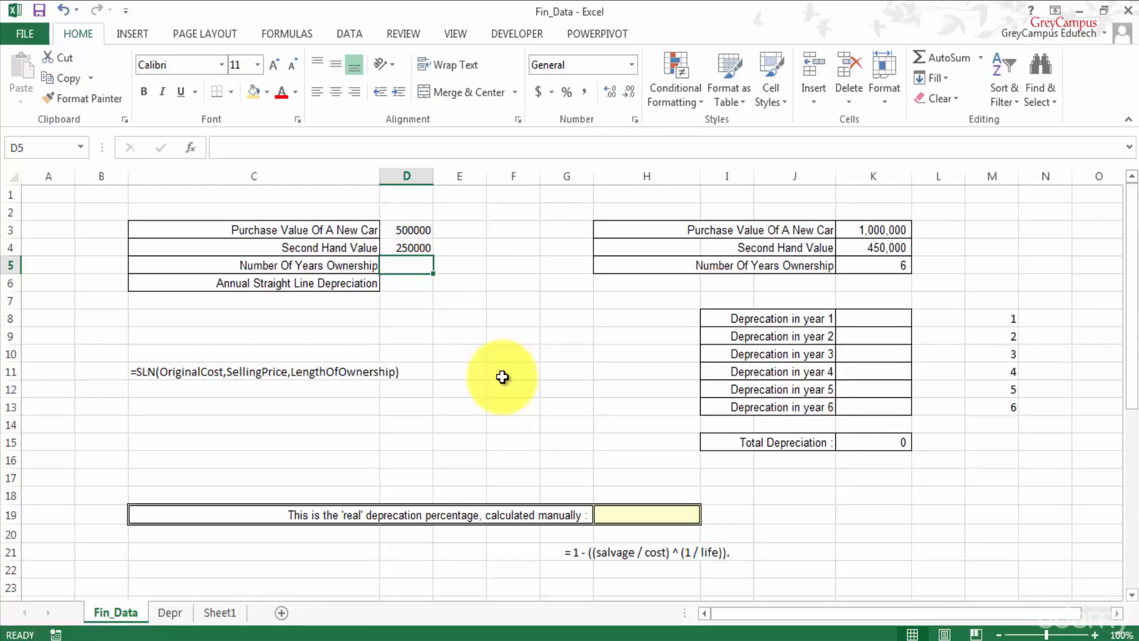
pyautogui.write('8')
pyautogui.press('Return')
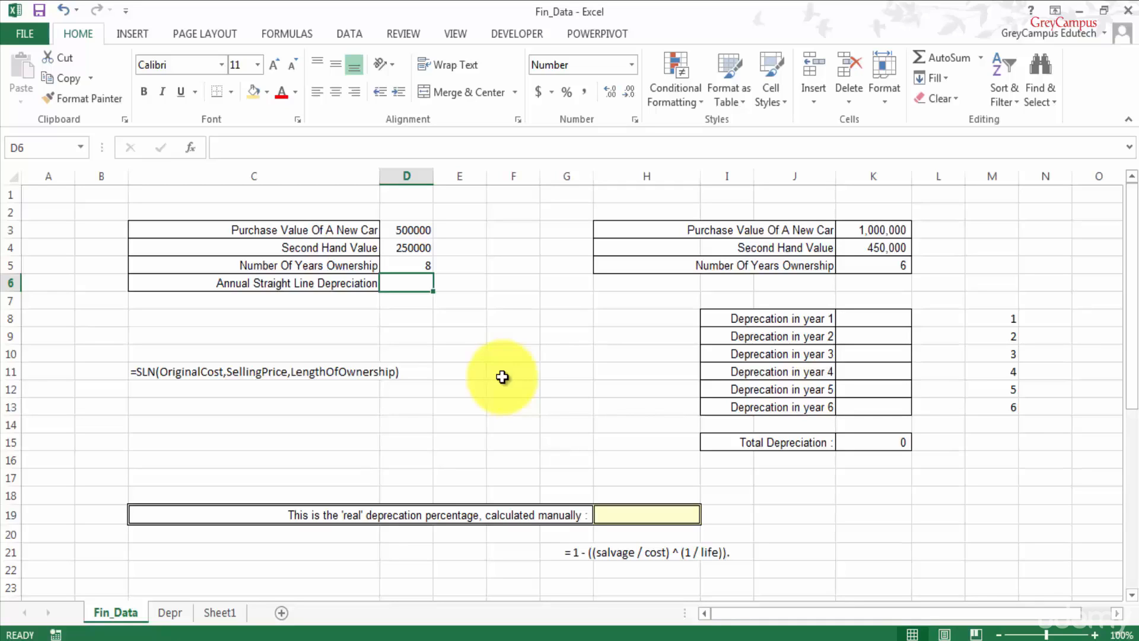
# - Calculate the annual straight line depreciation in D6 with the formula =SLN(D3,D4,D5)
pyautogui.write('=SLN(')
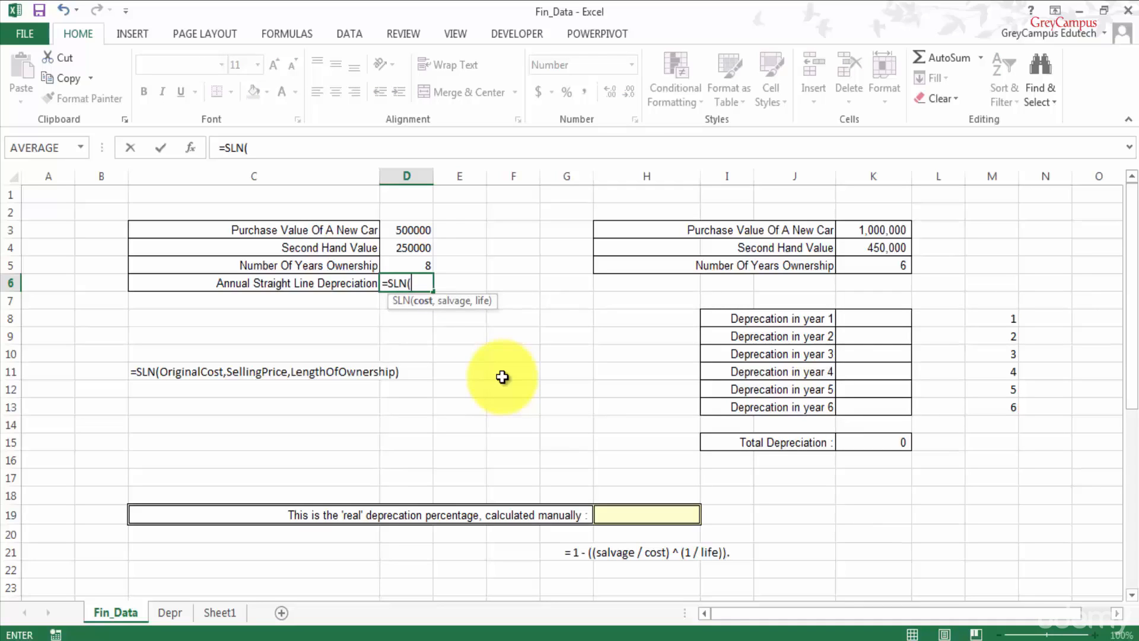
pyautogui.click(405, 232)
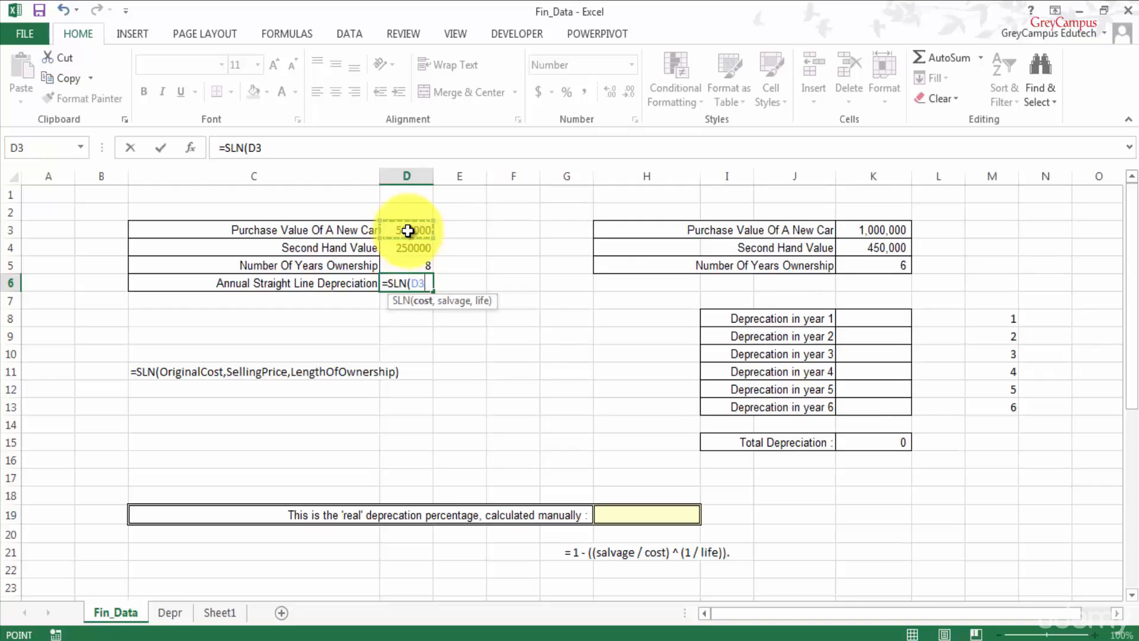
pyautogui.write(',')
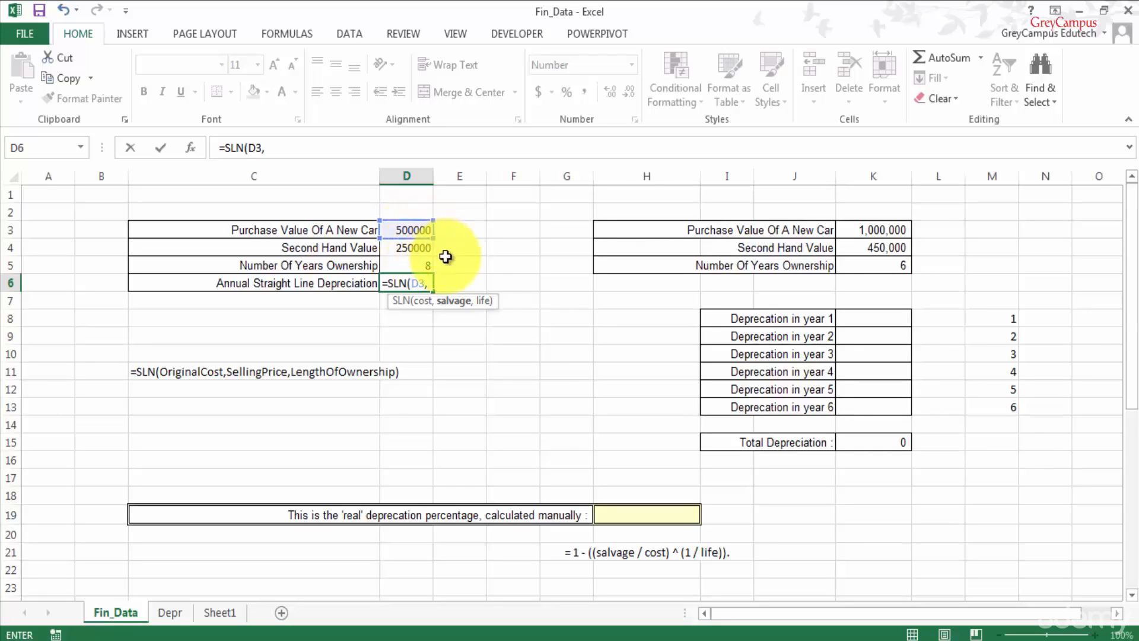
pyautogui.click(413, 248)
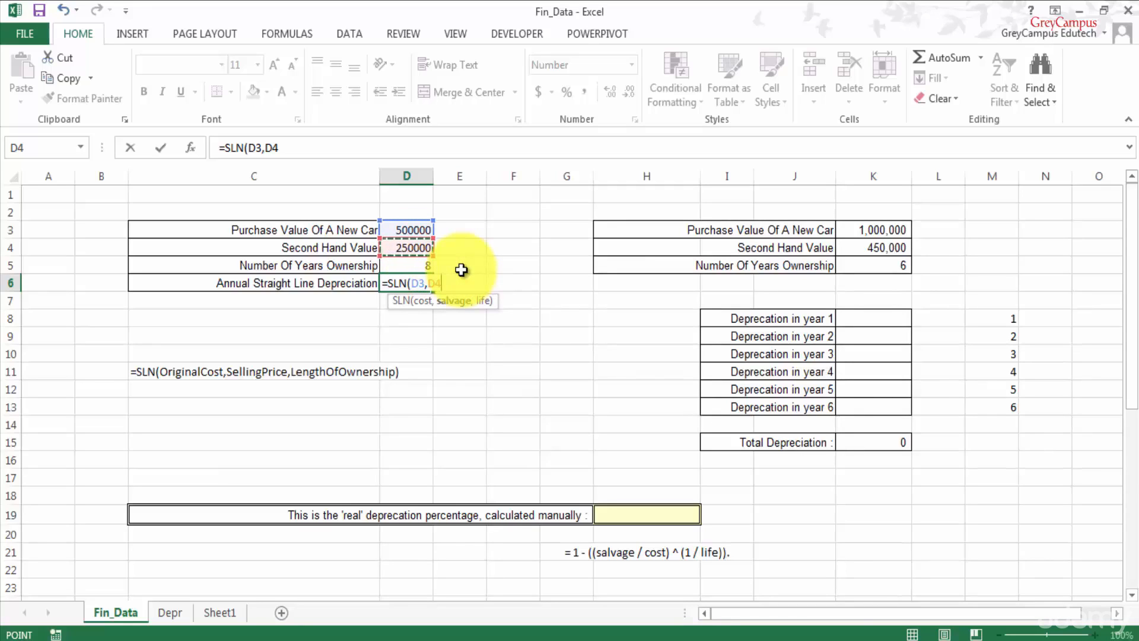
pyautogui.write(',')
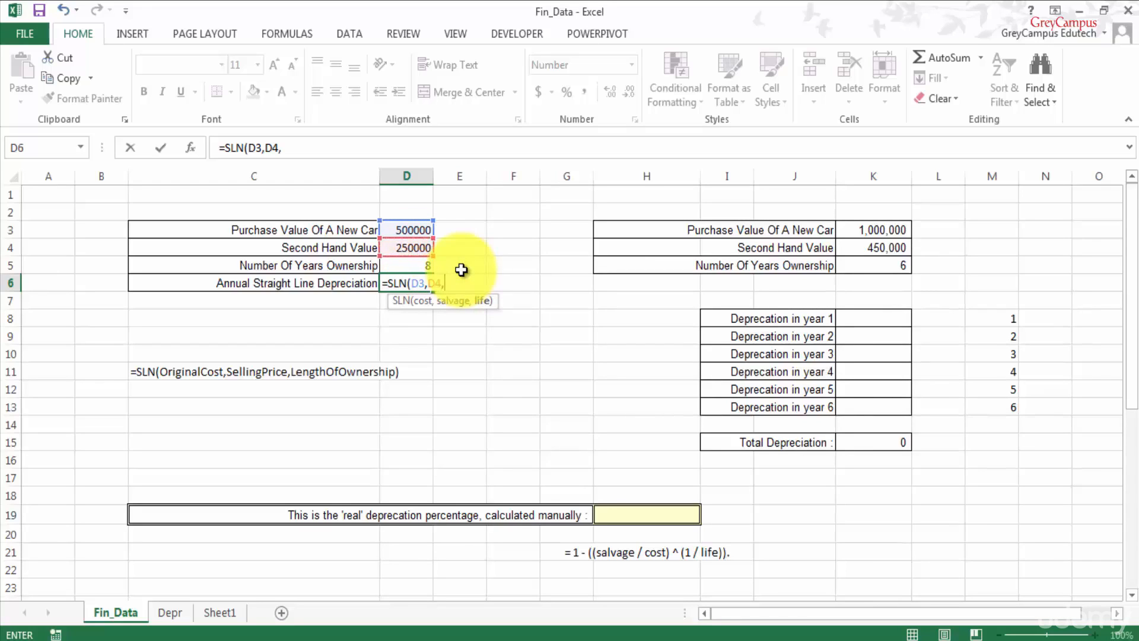
pyautogui.click(416, 264)
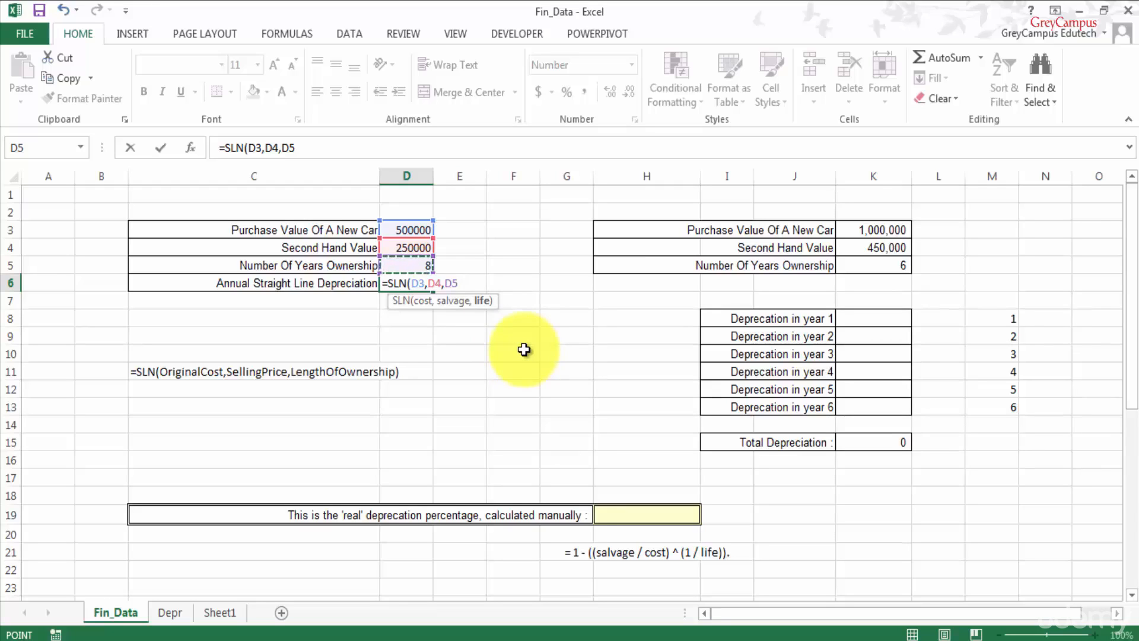
pyautogui.write(')')
pyautogui.press('Return')
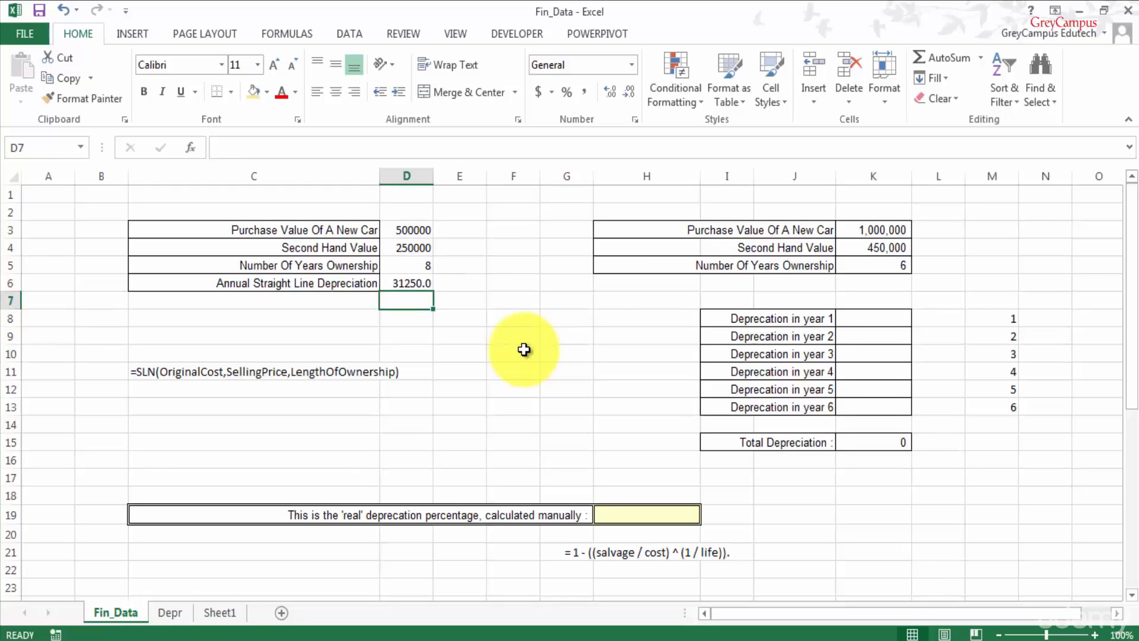
pyautogui.press('Up')
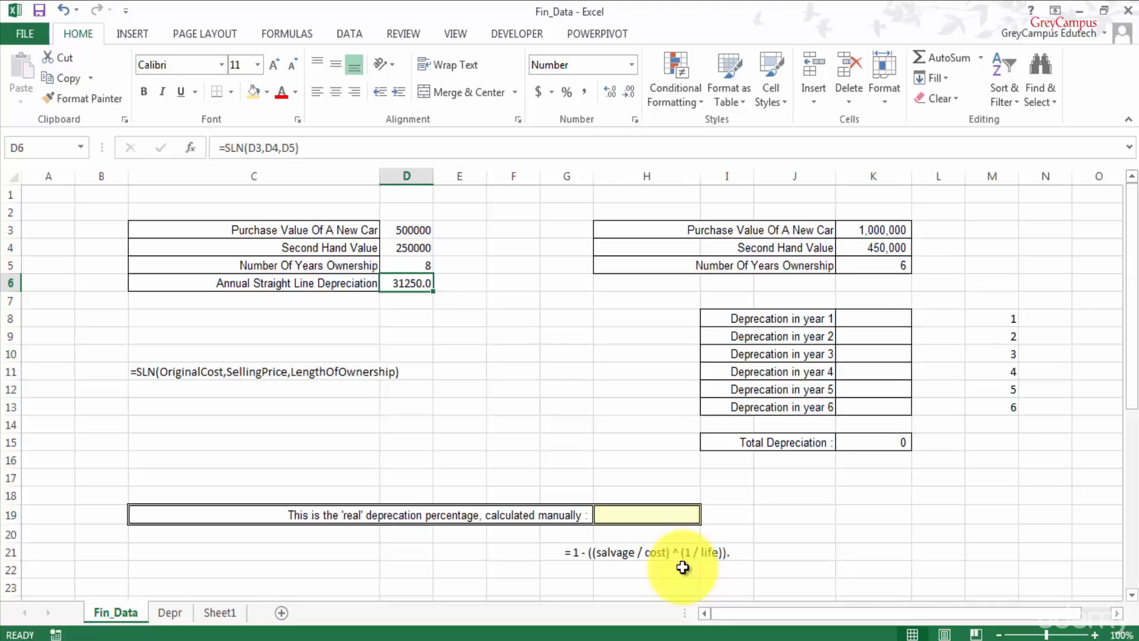
# - Calculate the real depreciation percentage in H19 with the formula =1-((D4/D3)^(1/D5))
pyautogui.click(656, 511)
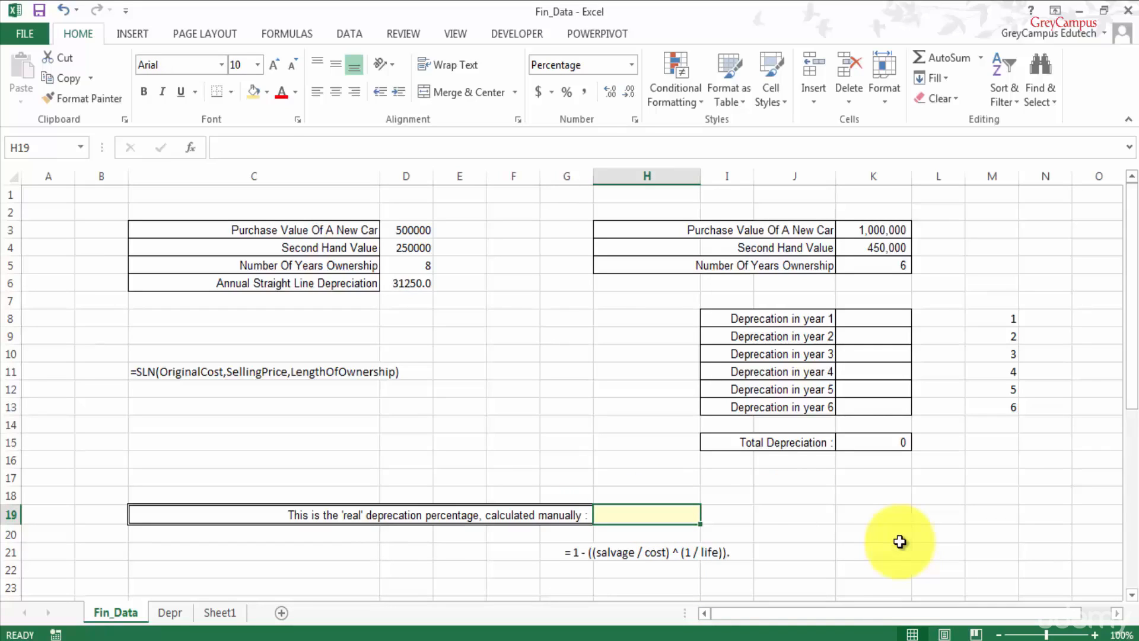
pyautogui.write('=')
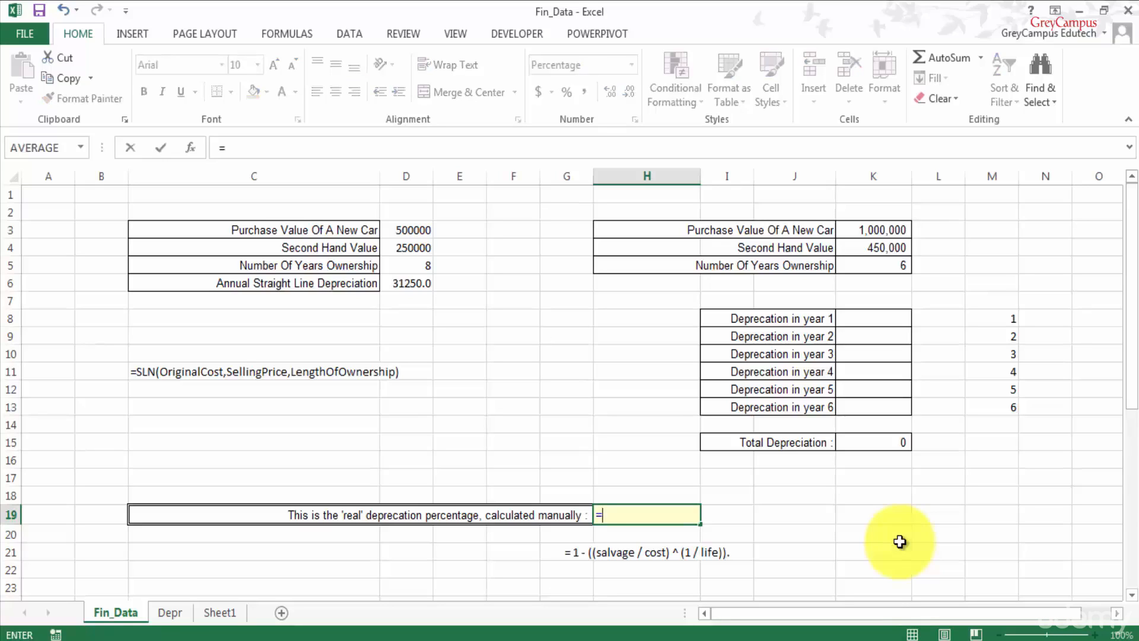
pyautogui.write('1-')
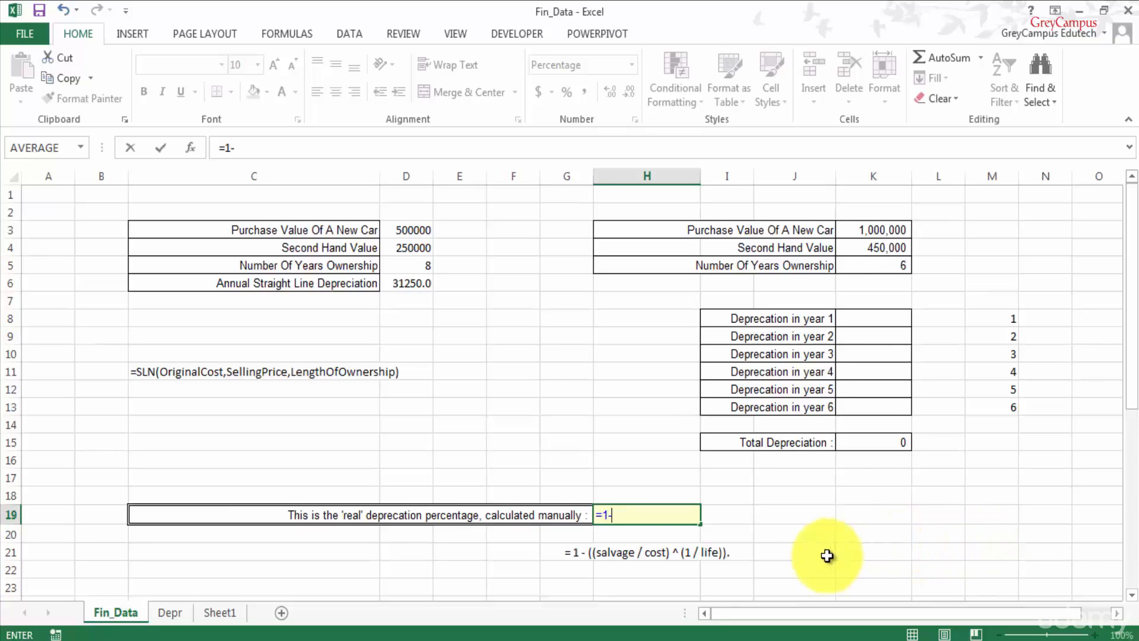
pyautogui.write('((')
pyautogui.click(402, 249)
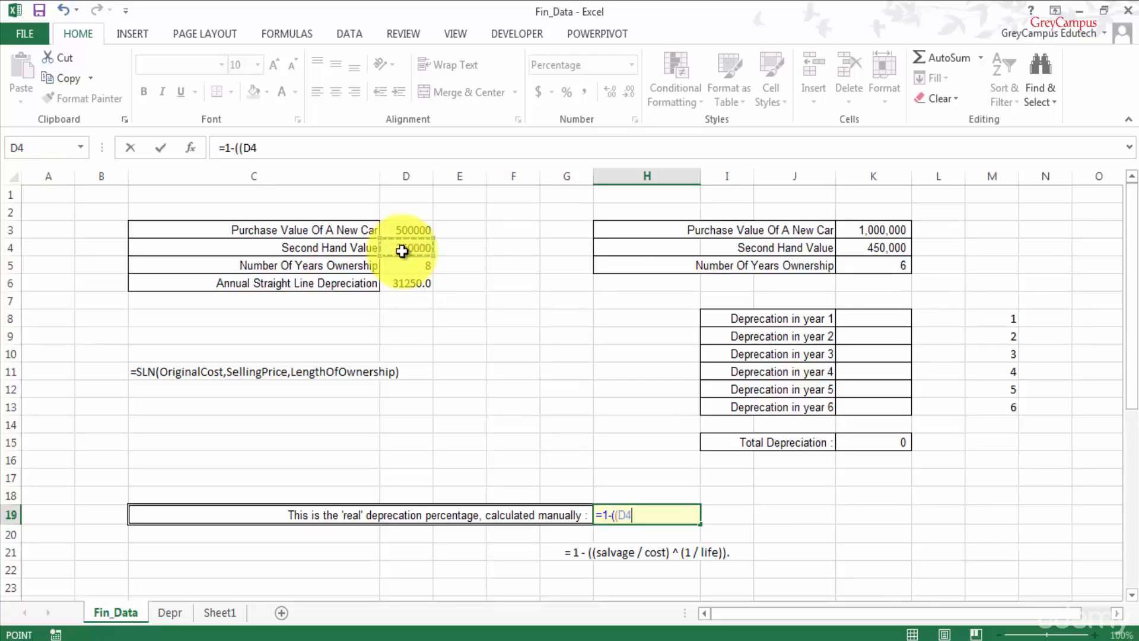
pyautogui.write('/')
pyautogui.click(416, 230)
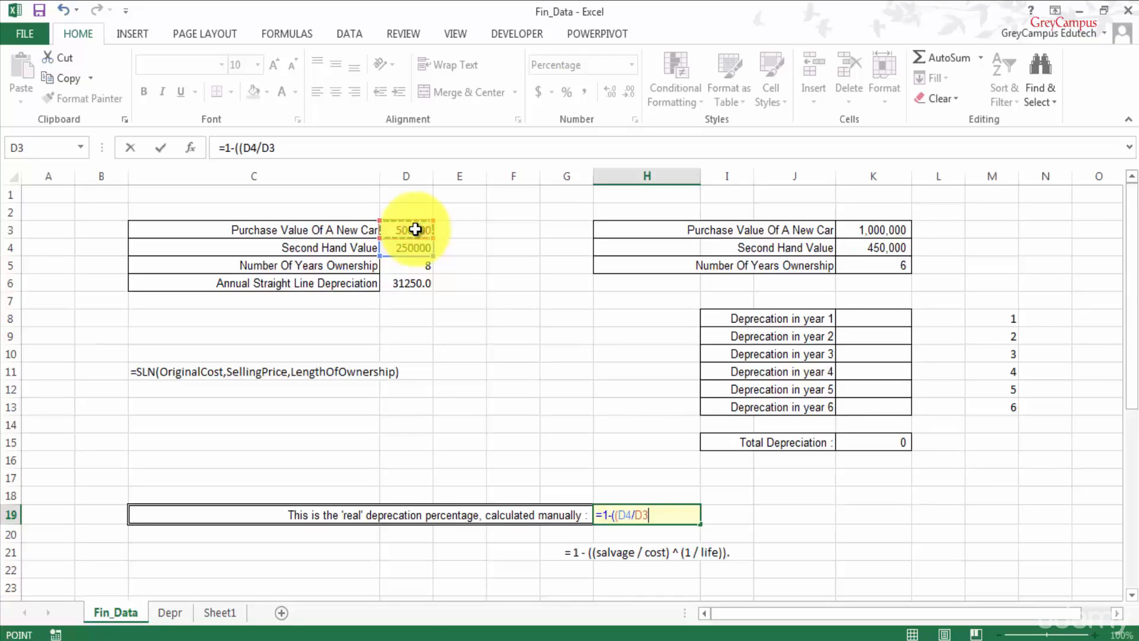
pyautogui.write(')^')
pyautogui.write('(1/')
pyautogui.click(415, 262)
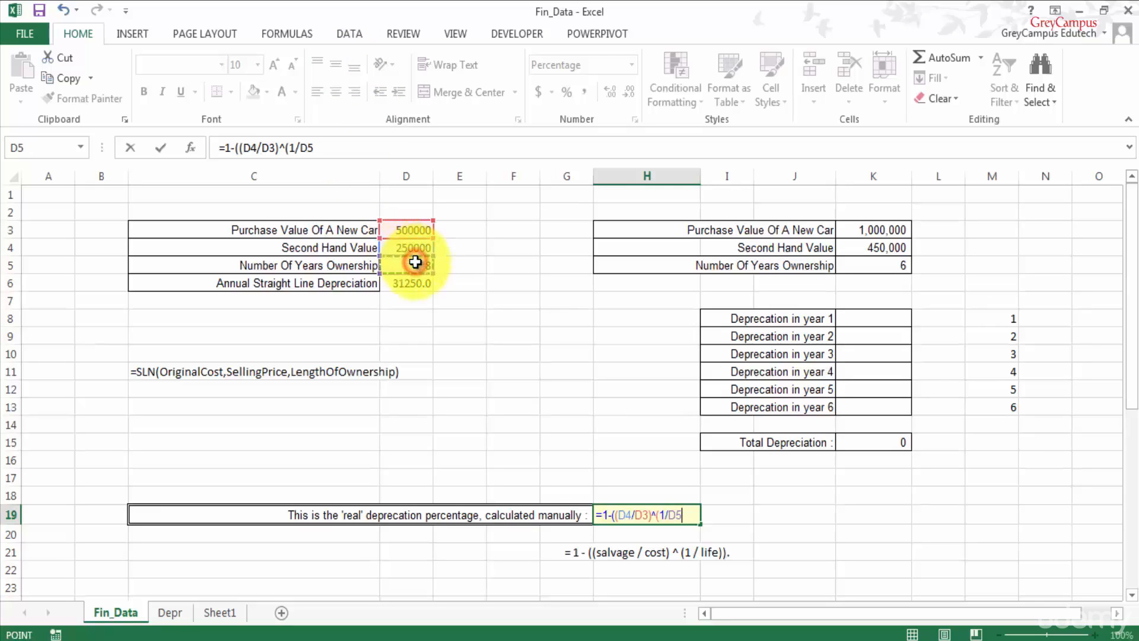
pyautogui.write(')')
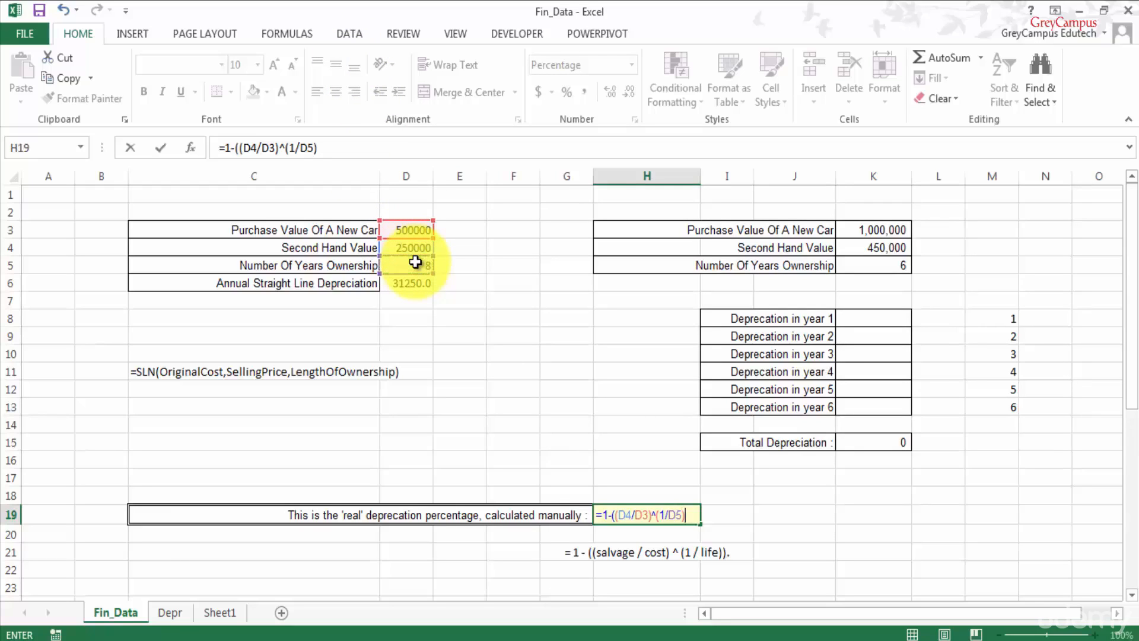
pyautogui.write(')')
pyautogui.press('Return')
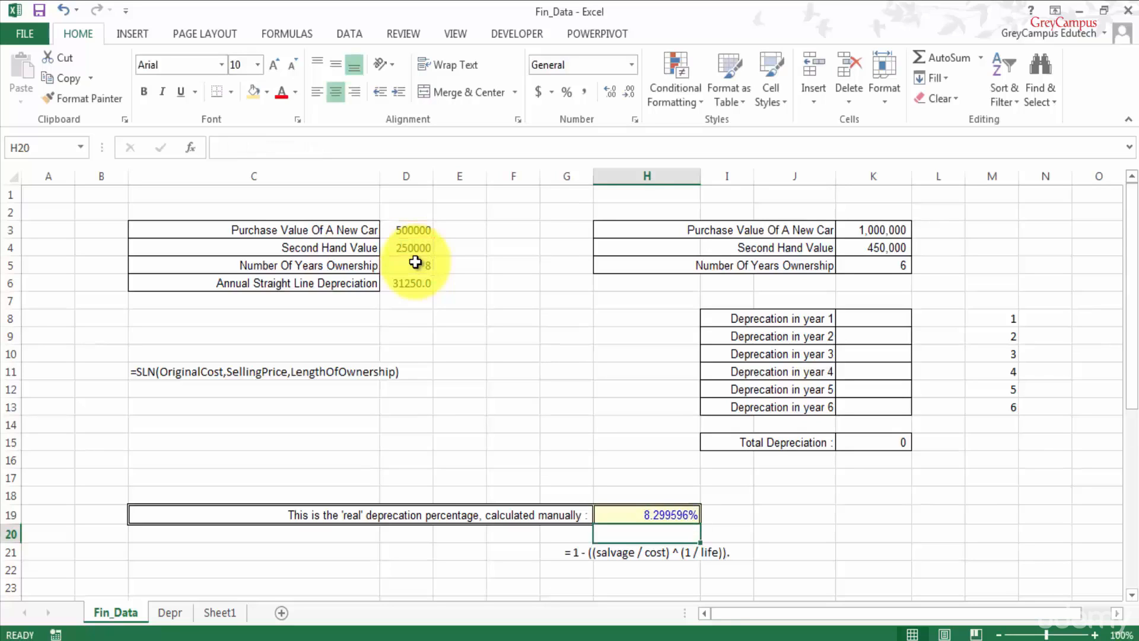
pyautogui.press('Up')
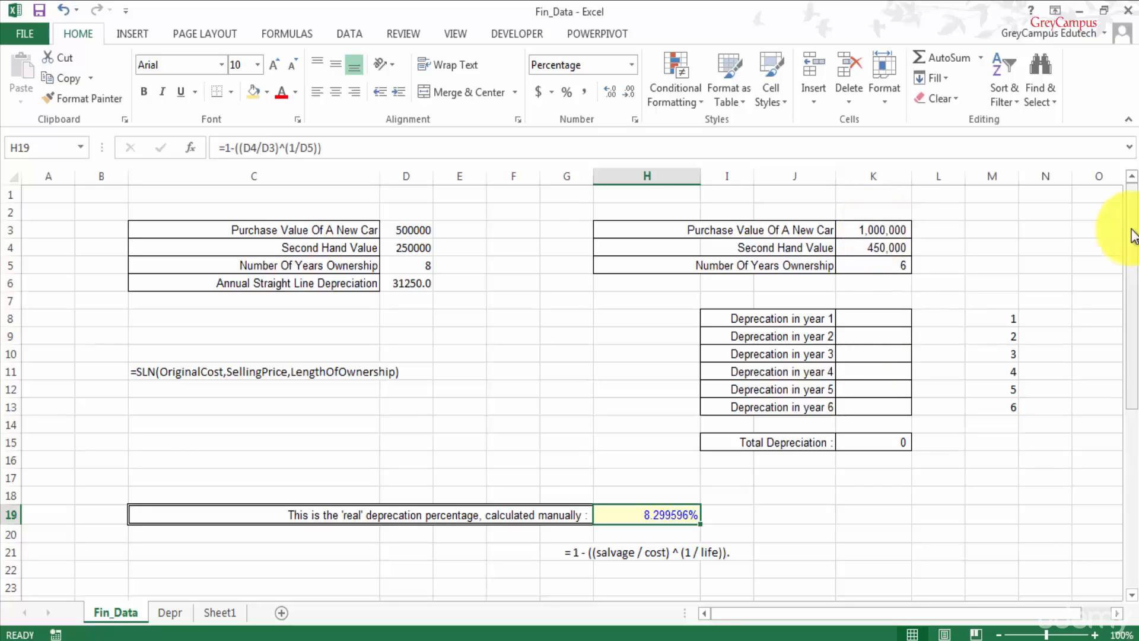
pyautogui.moveTo(1133, 234)
pyautogui.mouseDown()
pyautogui.moveTo(1134, 297)
pyautogui.moveTo(1134, 232)
pyautogui.mouseUp()
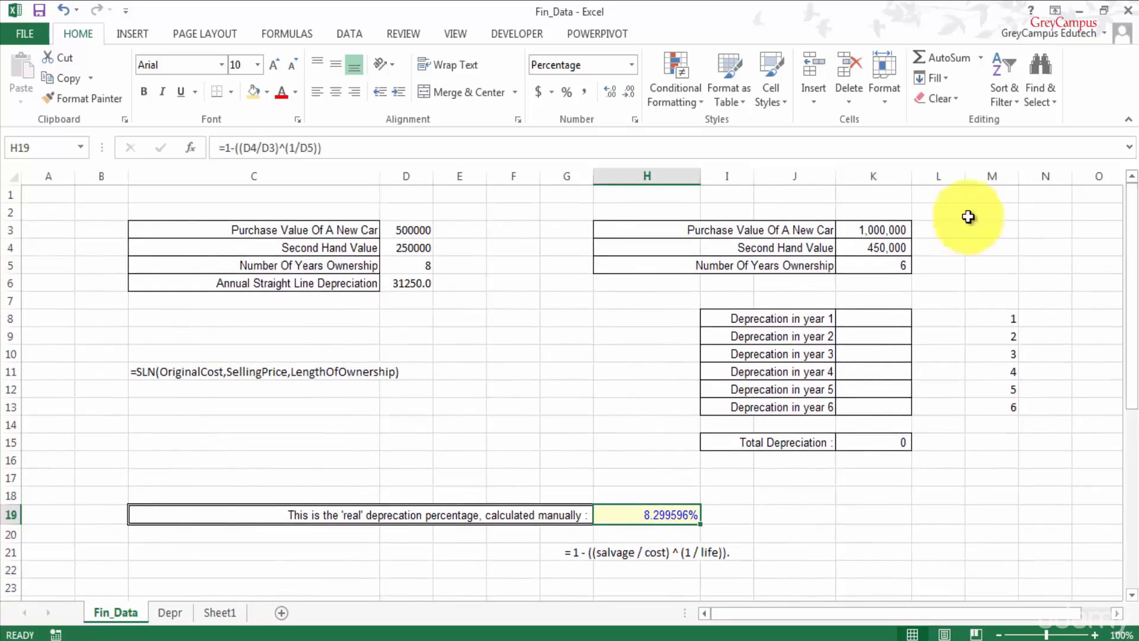
pyautogui.click(895, 229)
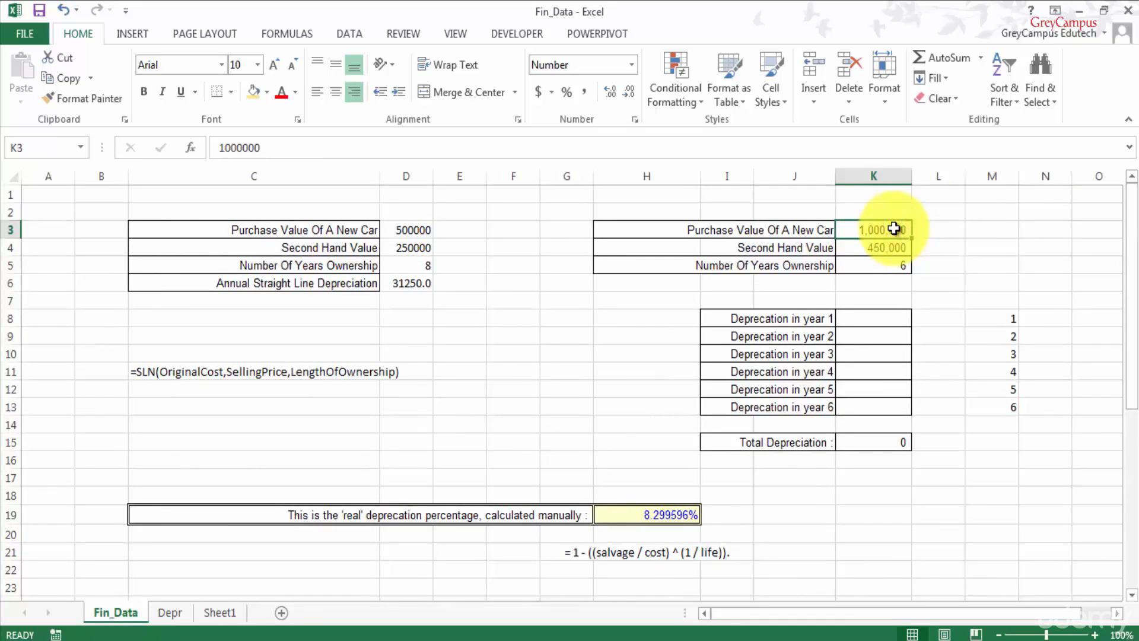
pyautogui.click(885, 248)
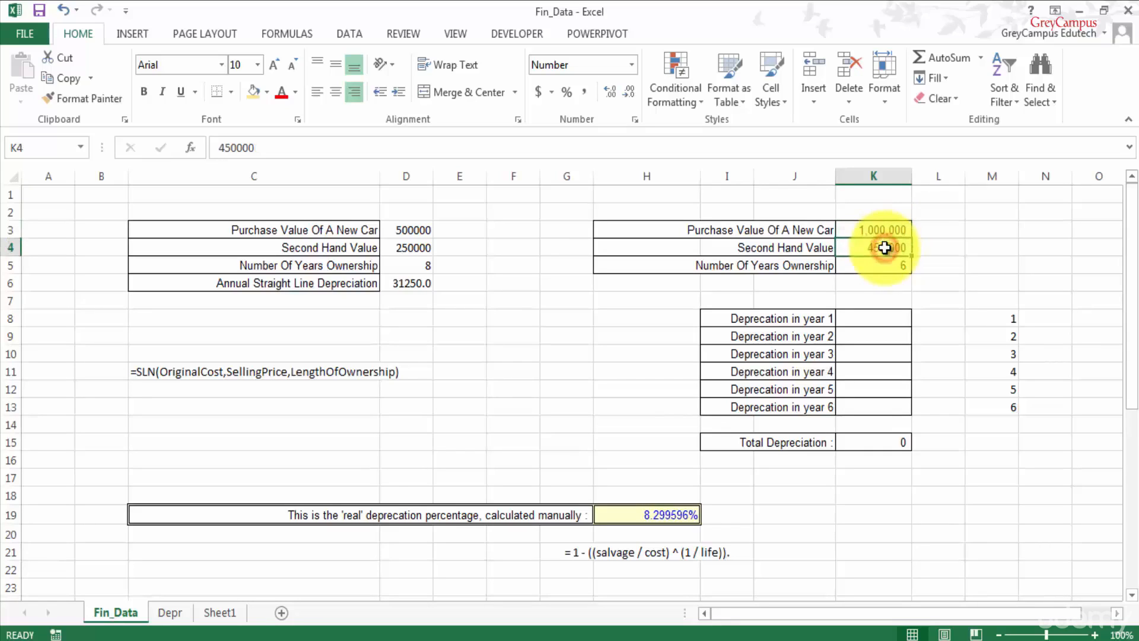
pyautogui.click(895, 267)
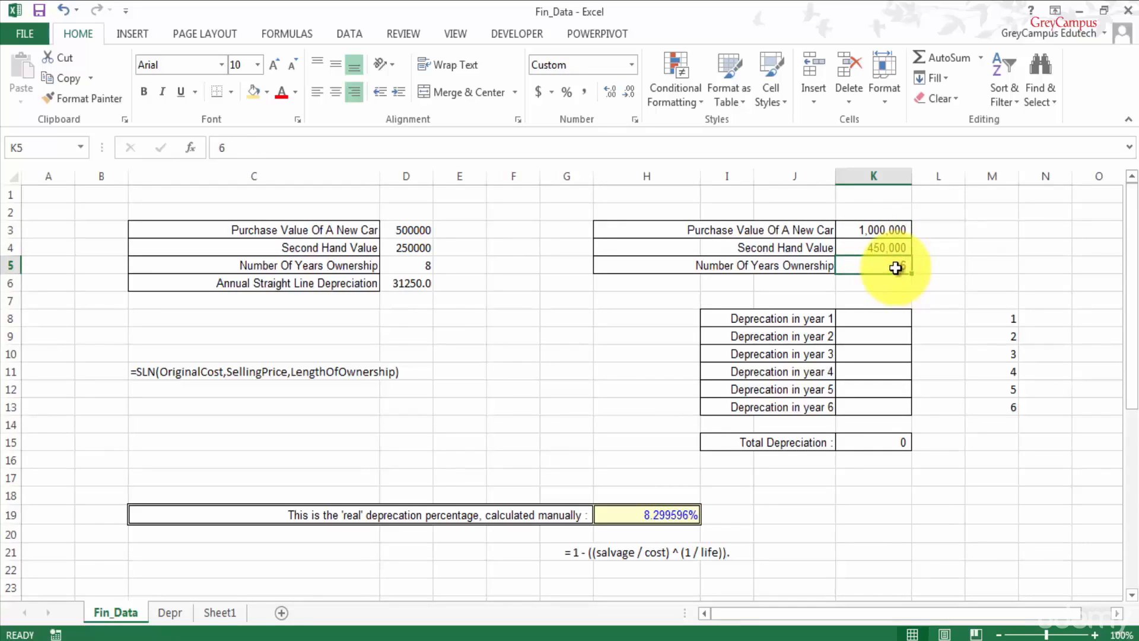
# - Build the year 1 depreciation formula in K8 with SYD, using K3 as cost, K4 as salvage, K5 as life and M8 as period
pyautogui.click(886, 318)
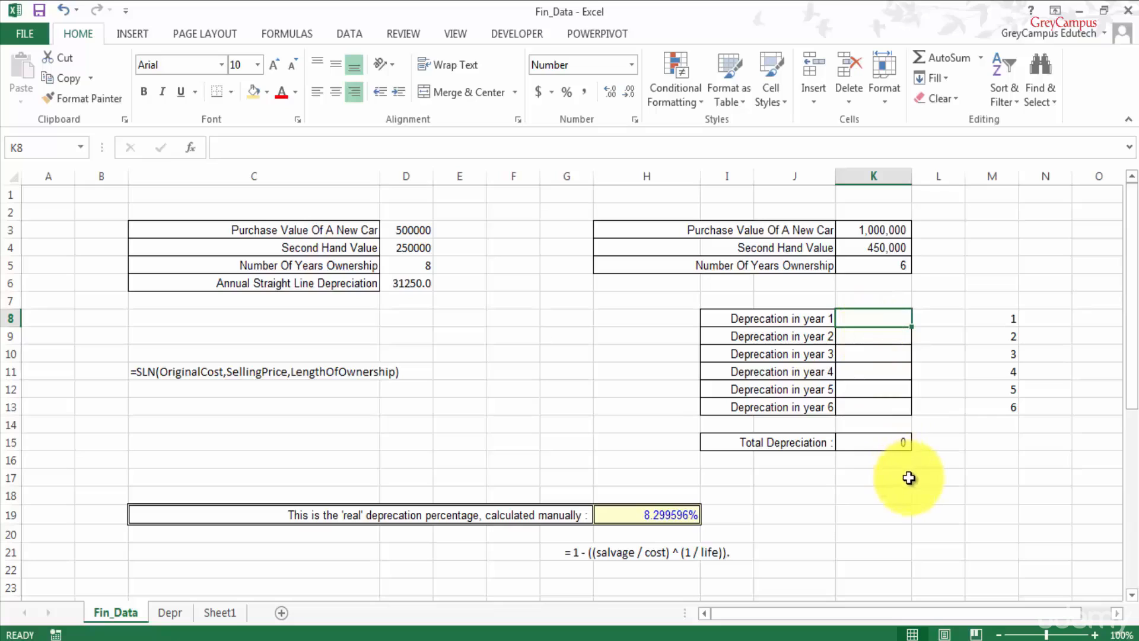
pyautogui.write('=')
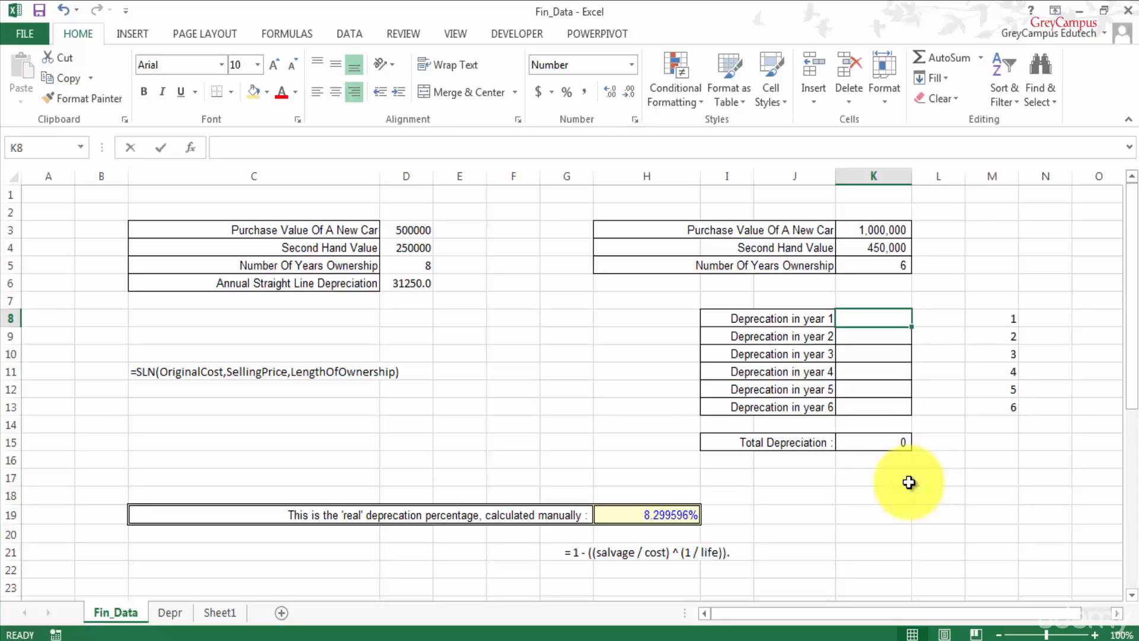
pyautogui.write('sy')
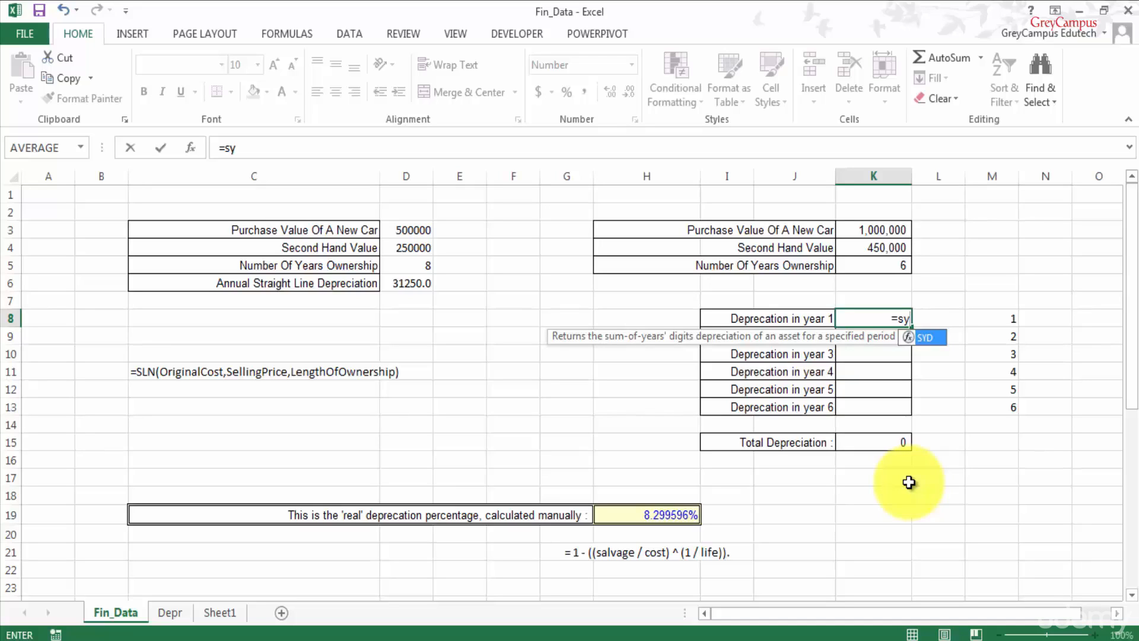
pyautogui.write('d')
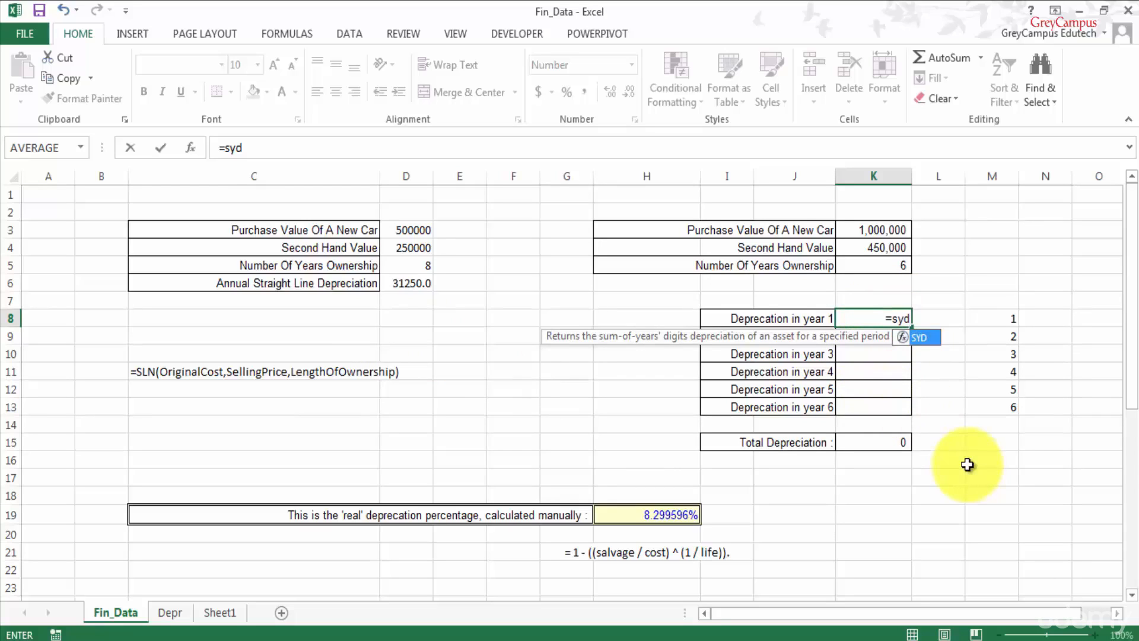
pyautogui.write('(')
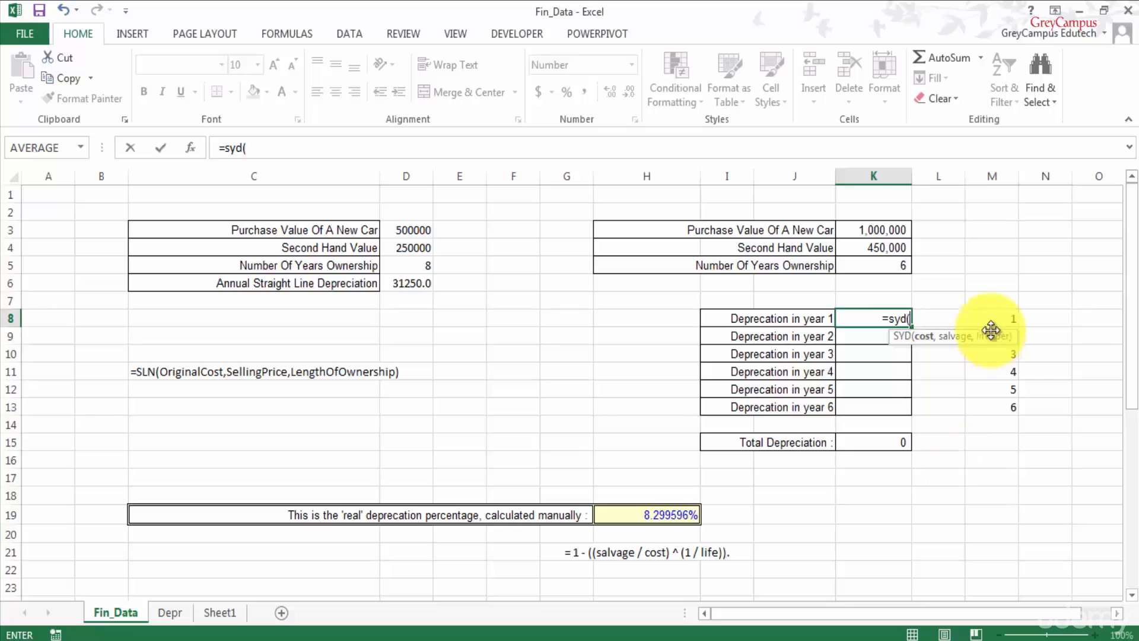
pyautogui.click(878, 230)
pyautogui.write(',')
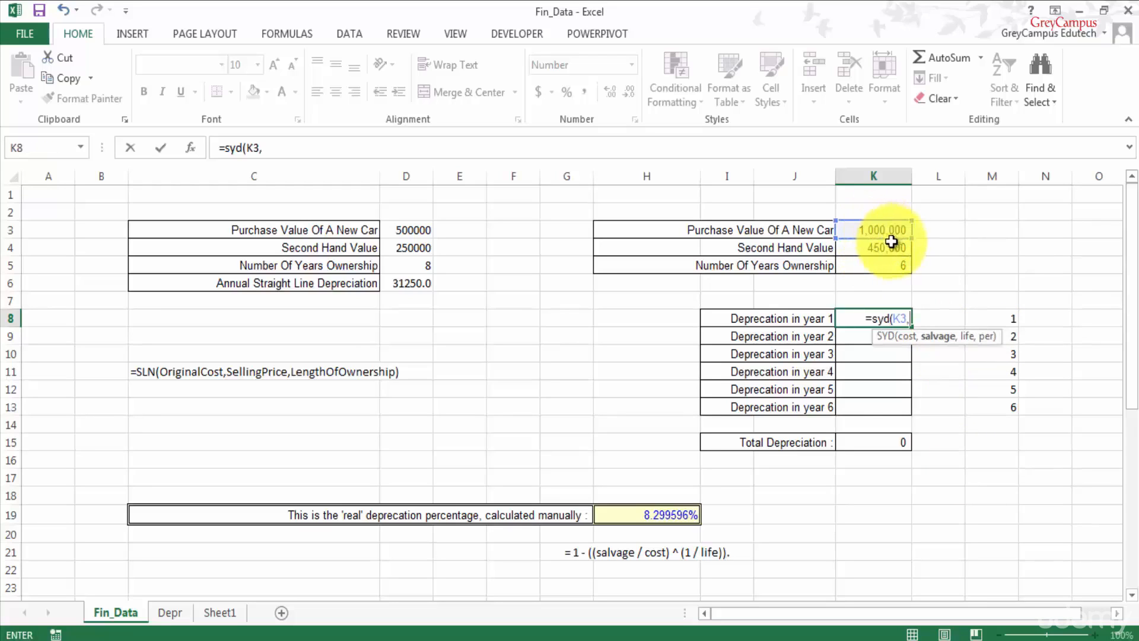
pyautogui.click(876, 252)
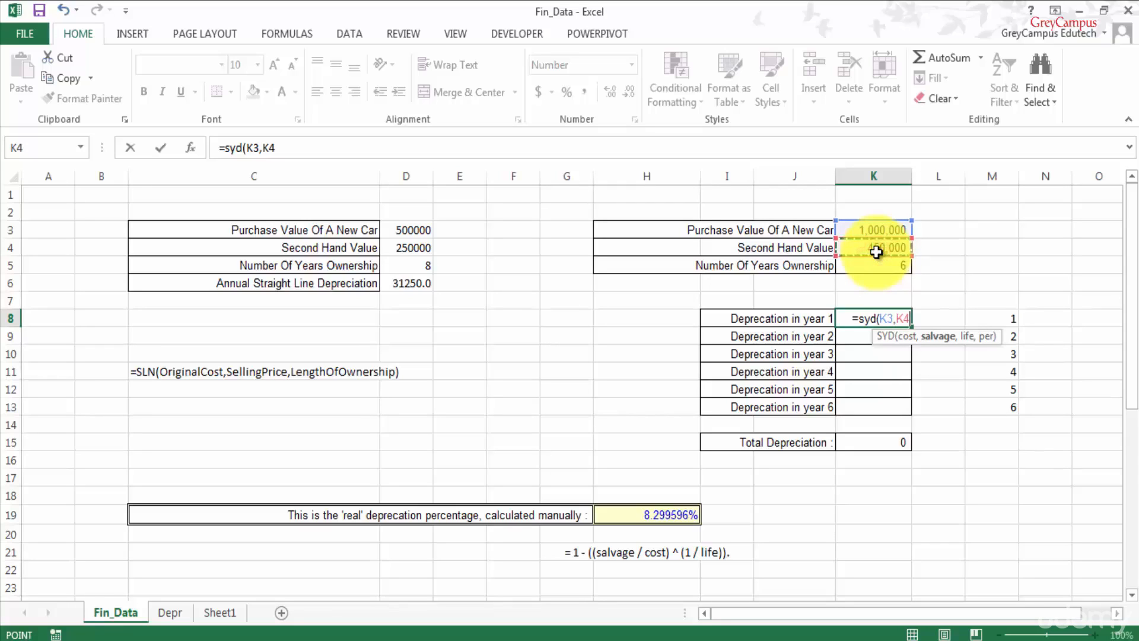
pyautogui.write(',')
pyautogui.click(877, 266)
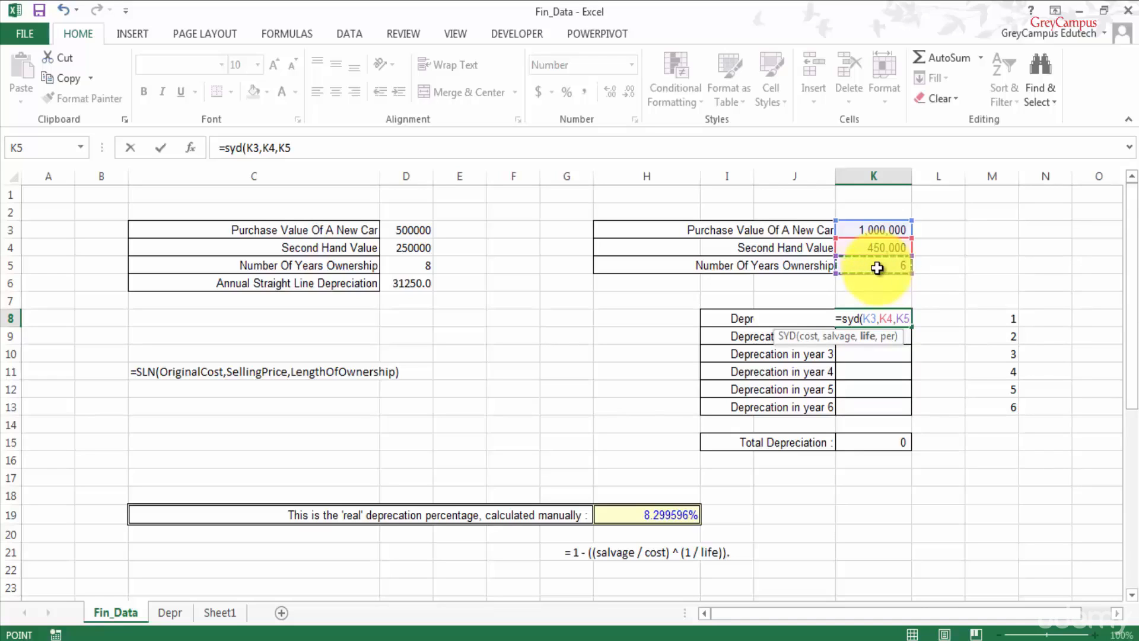
pyautogui.write(',')
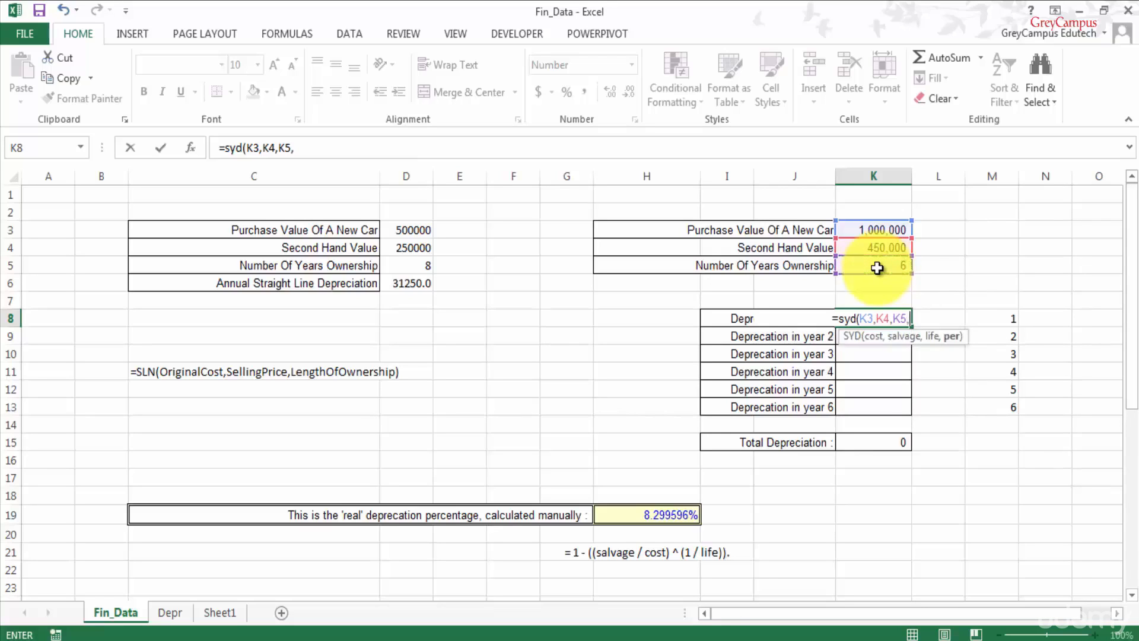
pyautogui.click(1004, 316)
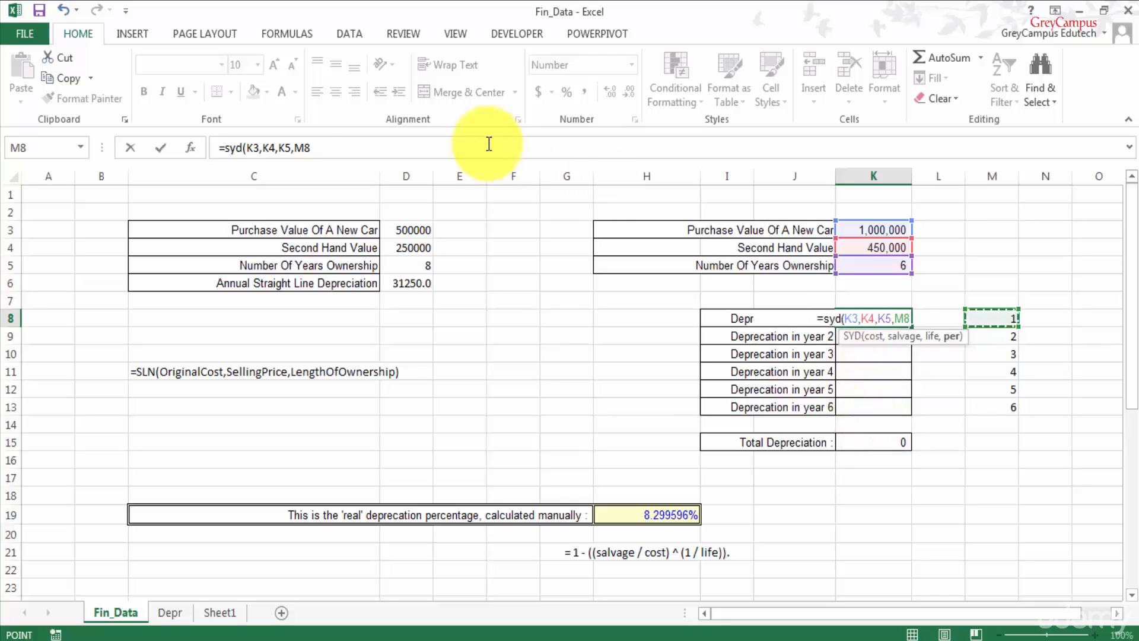
# - Make the K3, K4 and K5 references absolute and complete the K8 formula as =SYD($K$3,$K$4,$K$5,M8)
pyautogui.moveTo(292, 149); pyautogui.dragTo(248, 147)
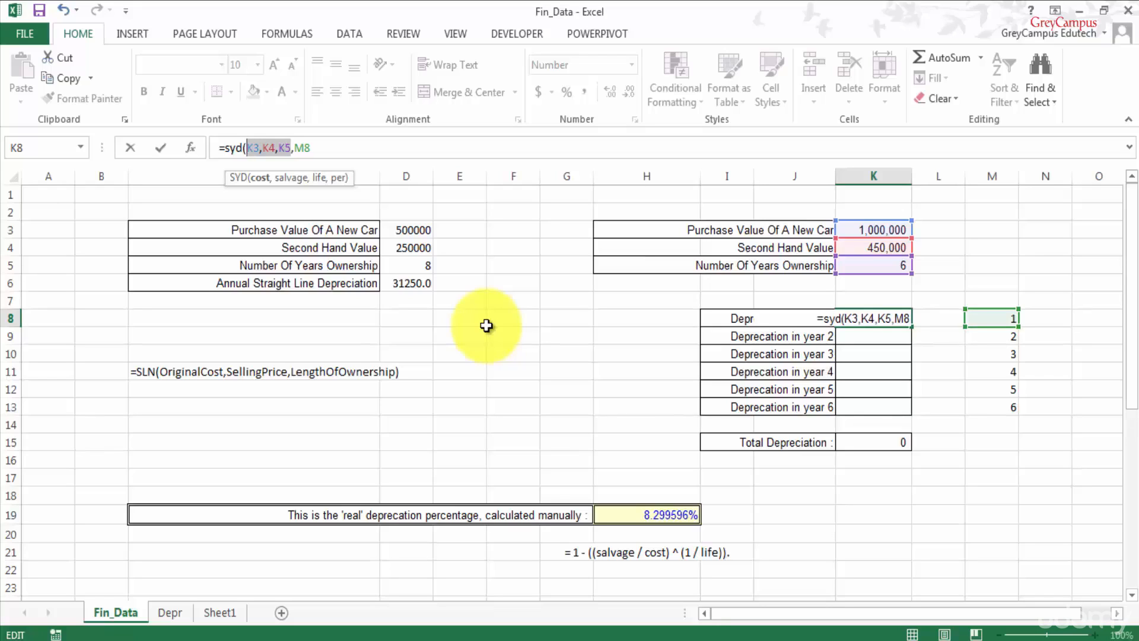
pyautogui.press('F4')
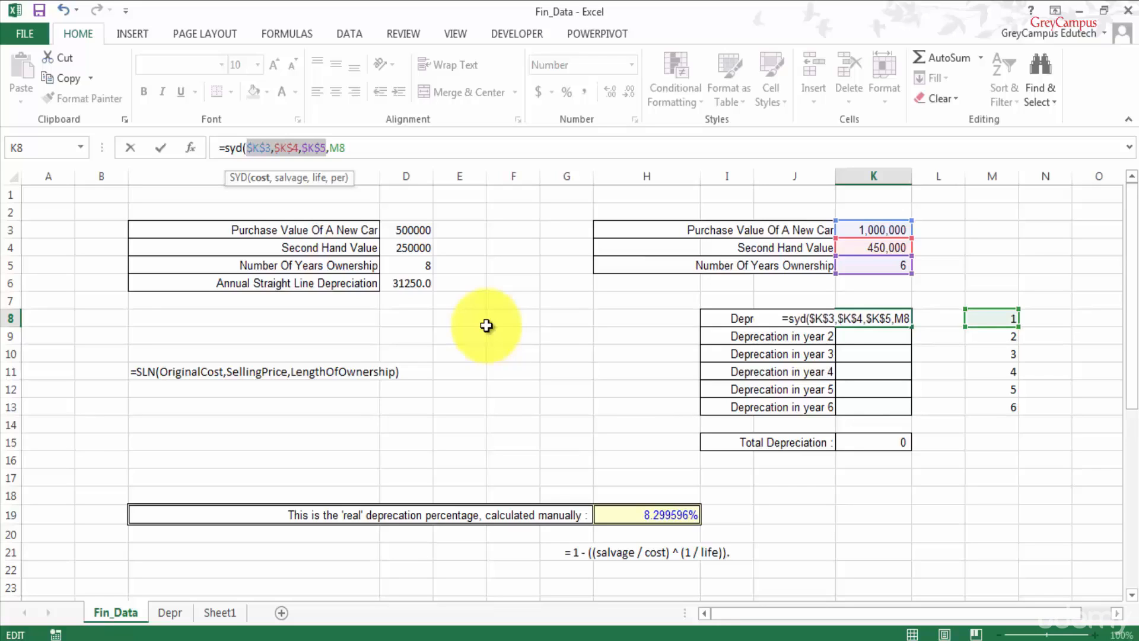
pyautogui.click(393, 147)
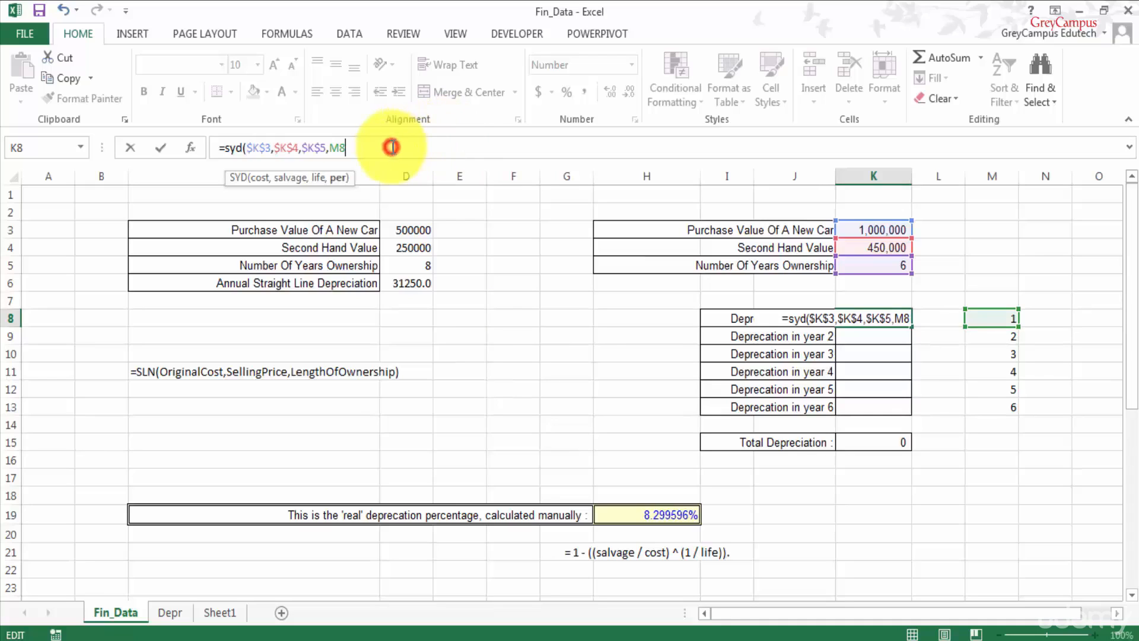
pyautogui.write(')')
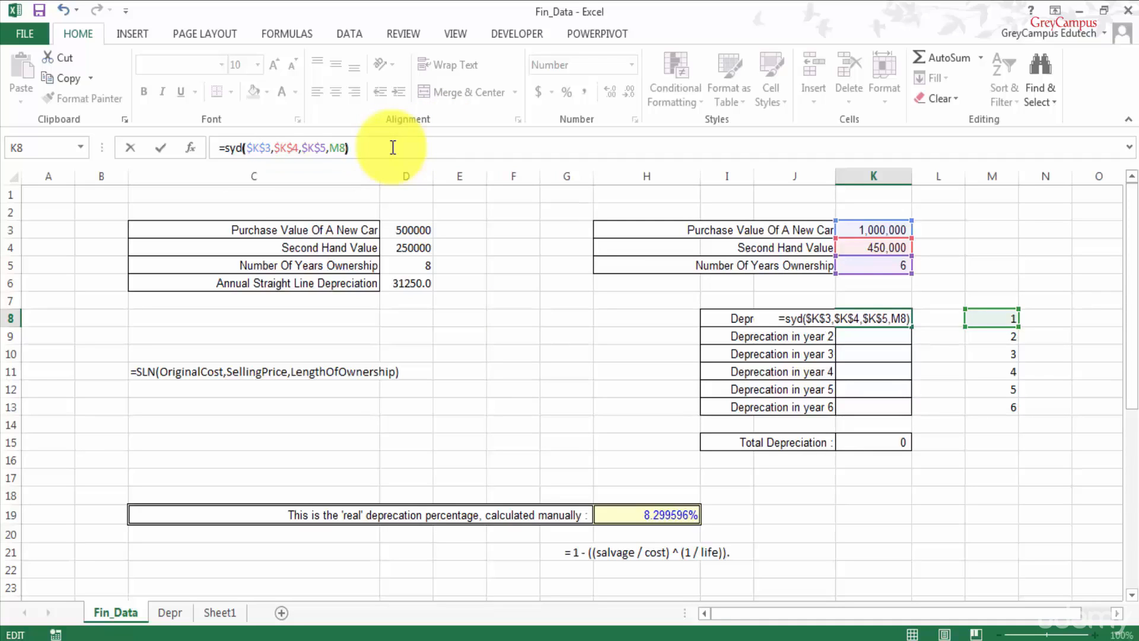
pyautogui.press('Return')
pyautogui.press('Up')
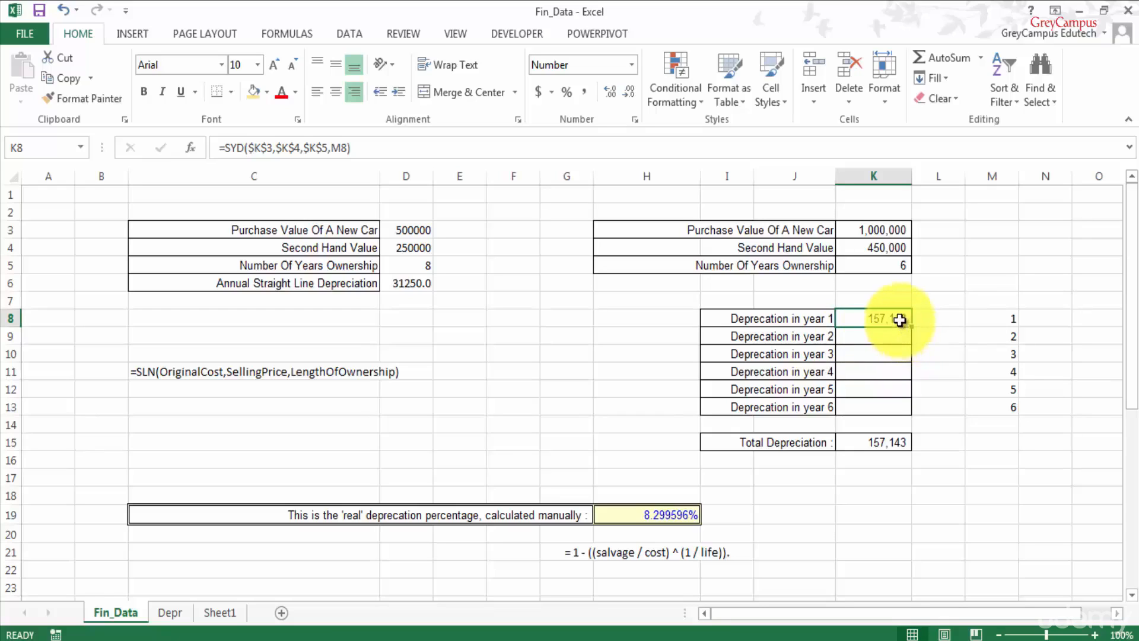
# - Fill the SYD formula from K8 down through K13 and check the total depreciation in K15 against the second hand value
pyautogui.keyDown('shift'); pyautogui.click(899, 405); pyautogui.keyUp('shift')
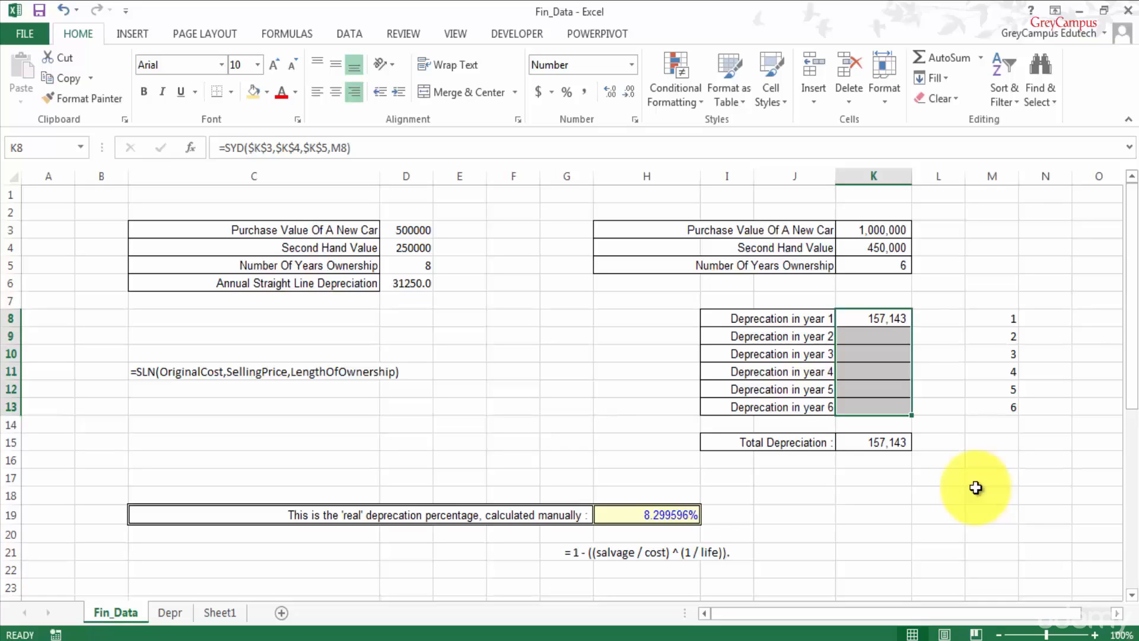
pyautogui.hotkey('ctrl', 'd')
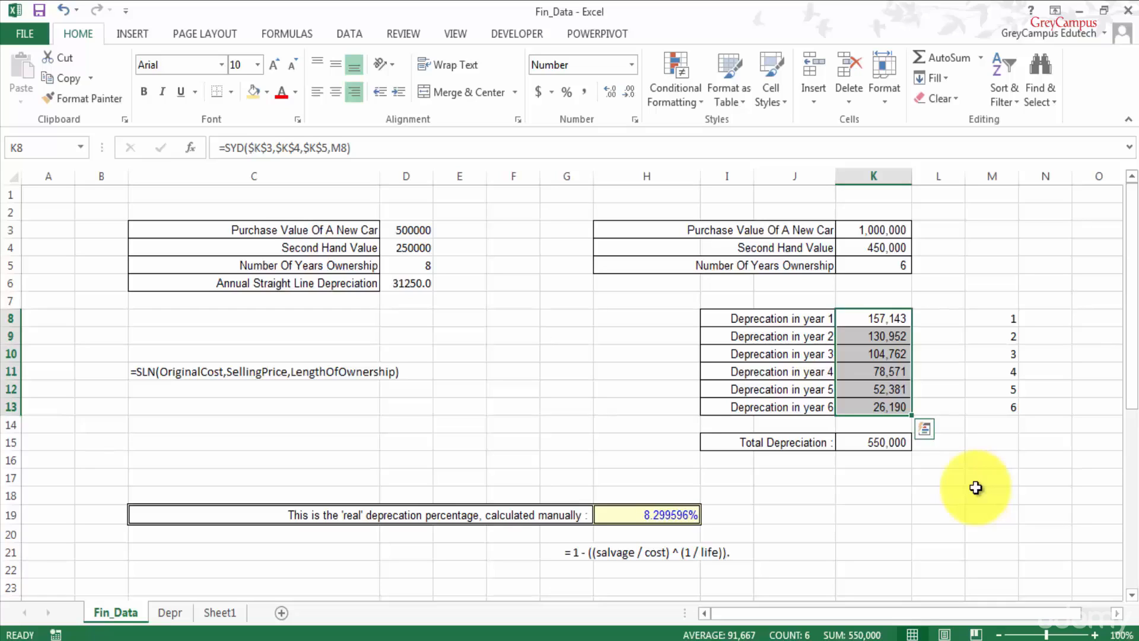
pyautogui.click(884, 444)
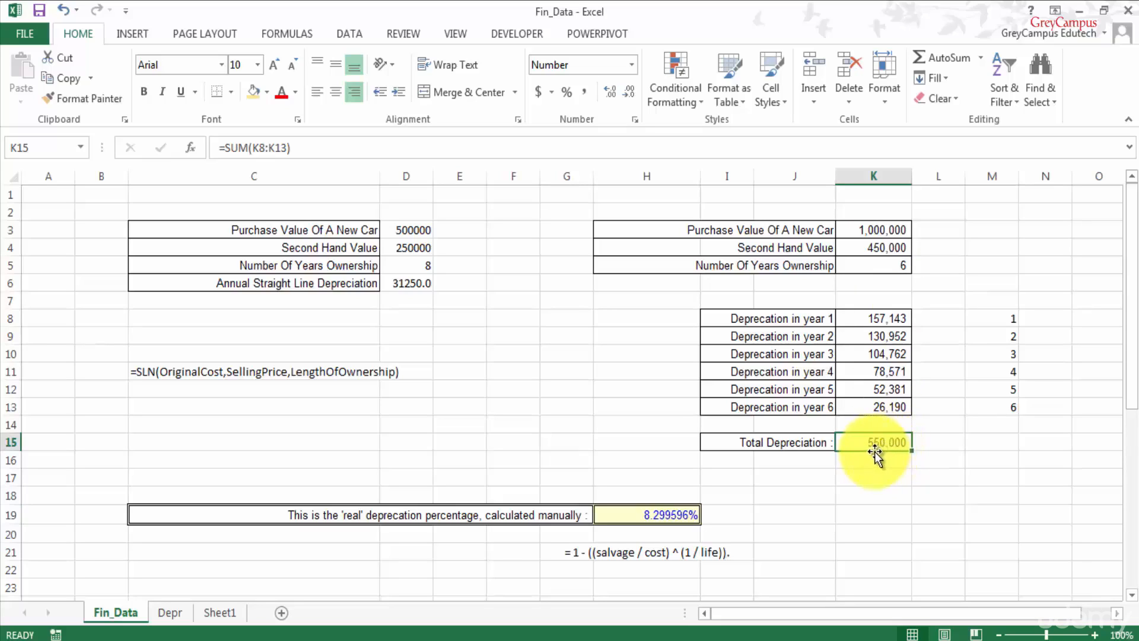
pyautogui.click(883, 251)
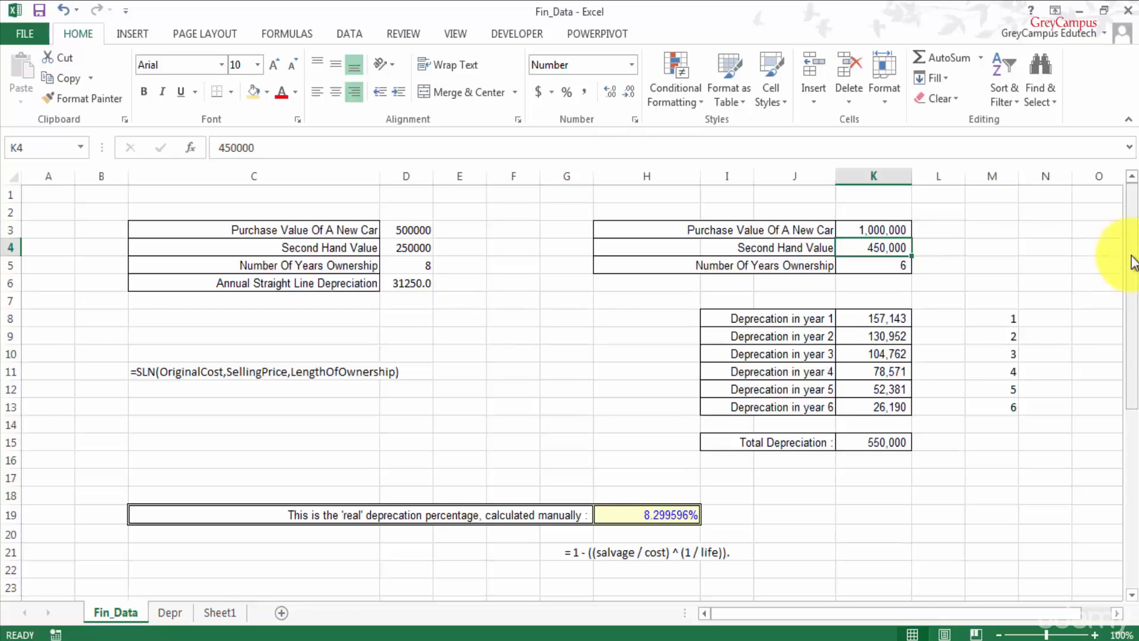
pyautogui.moveTo(1134, 261)
pyautogui.mouseDown()
pyautogui.moveTo(1134, 343)
pyautogui.moveTo(1132, 264)
pyautogui.mouseUp()
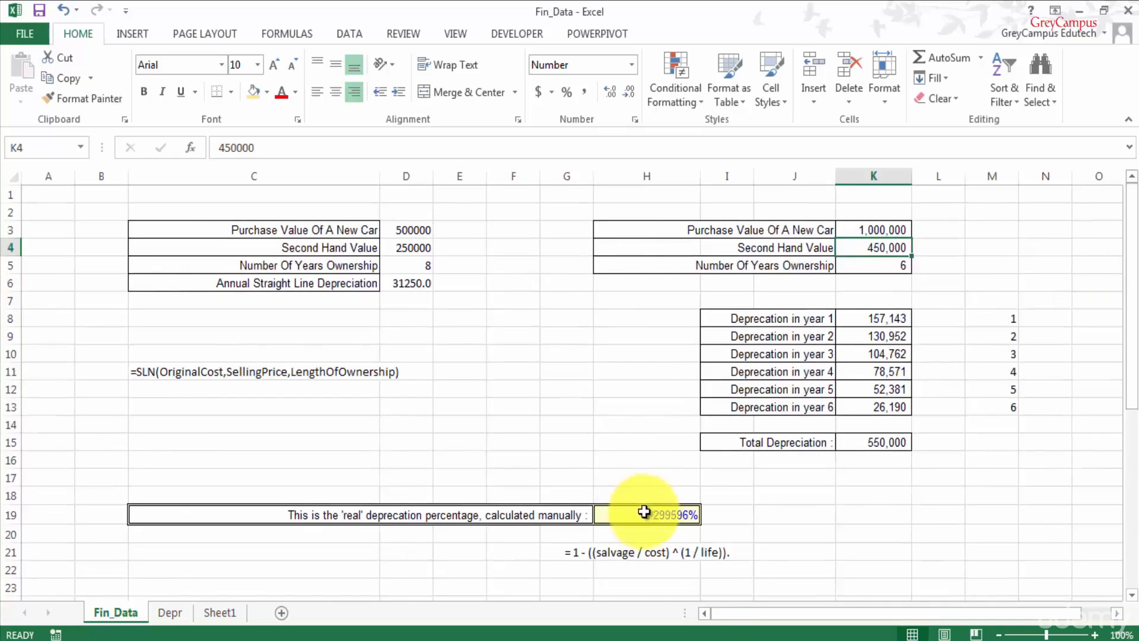